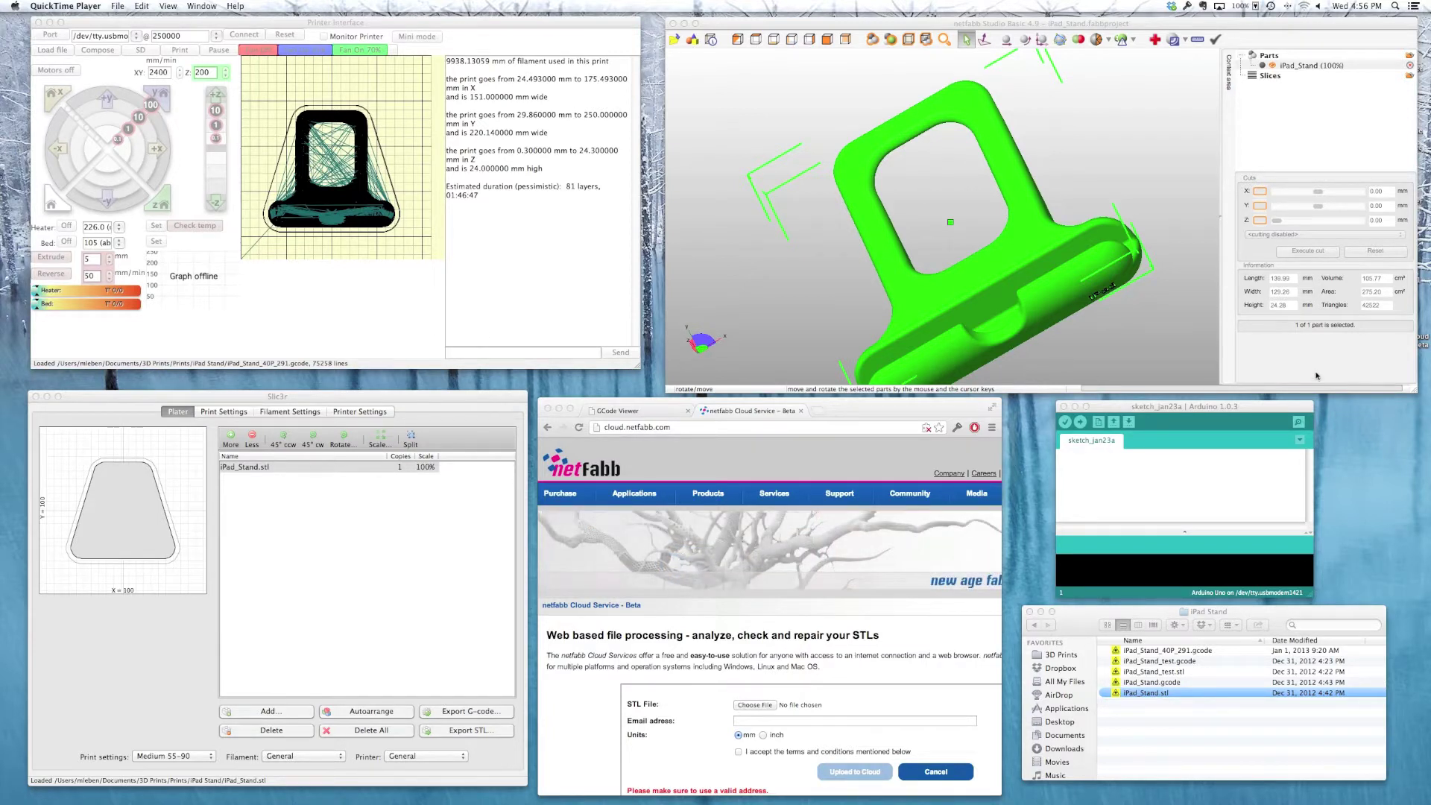
Bring the Arduino sketch window to the front and reposition it slightly.
{"action": "left_click", "coordinate": [1210, 409]}
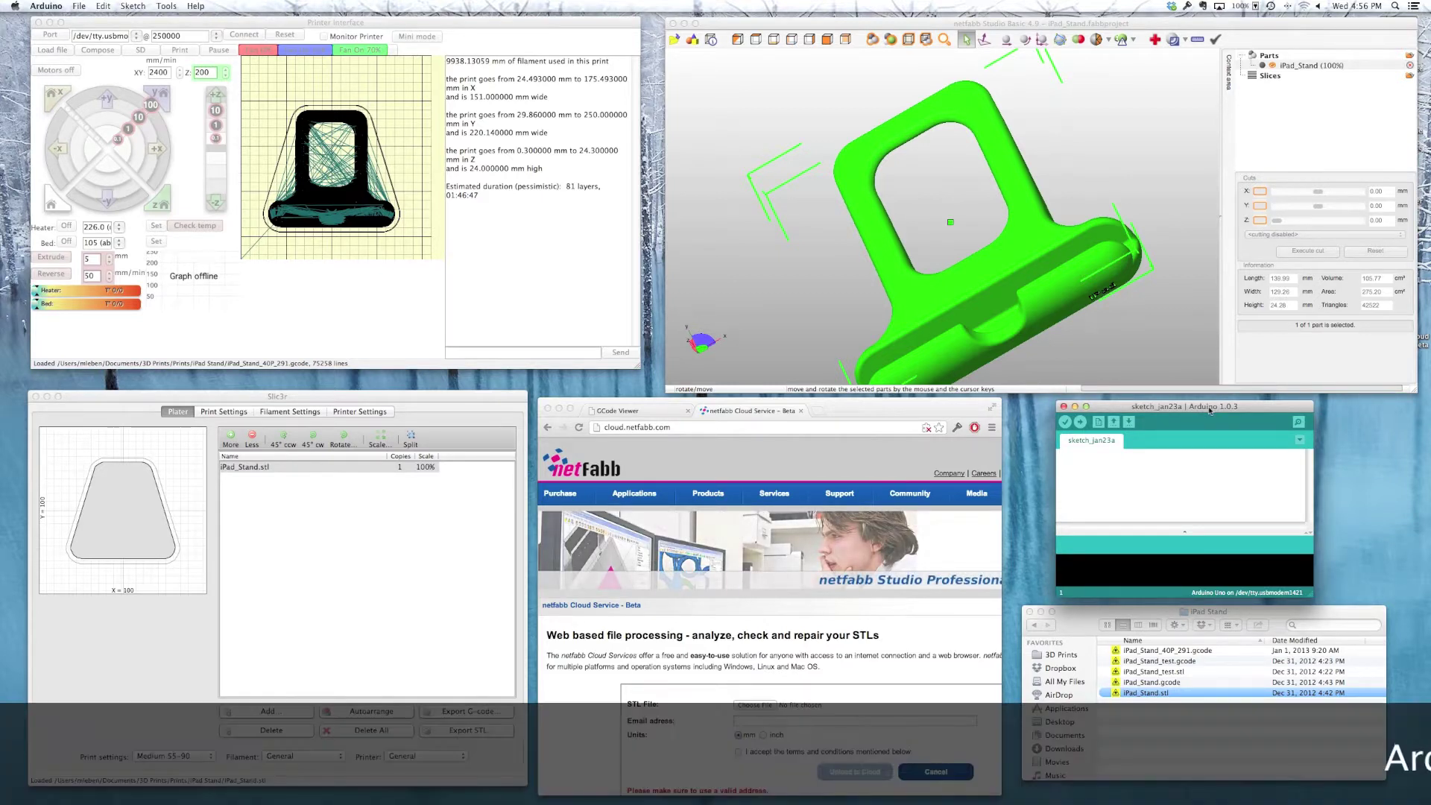
{"action": "mouse_move", "coordinate": [1227, 409]}
{"action": "left_mouse_down"}
{"action": "mouse_move", "coordinate": [1167, 407]}
{"action": "mouse_move", "coordinate": [1258, 409]}
{"action": "mouse_move", "coordinate": [1225, 409]}
{"action": "left_mouse_up"}
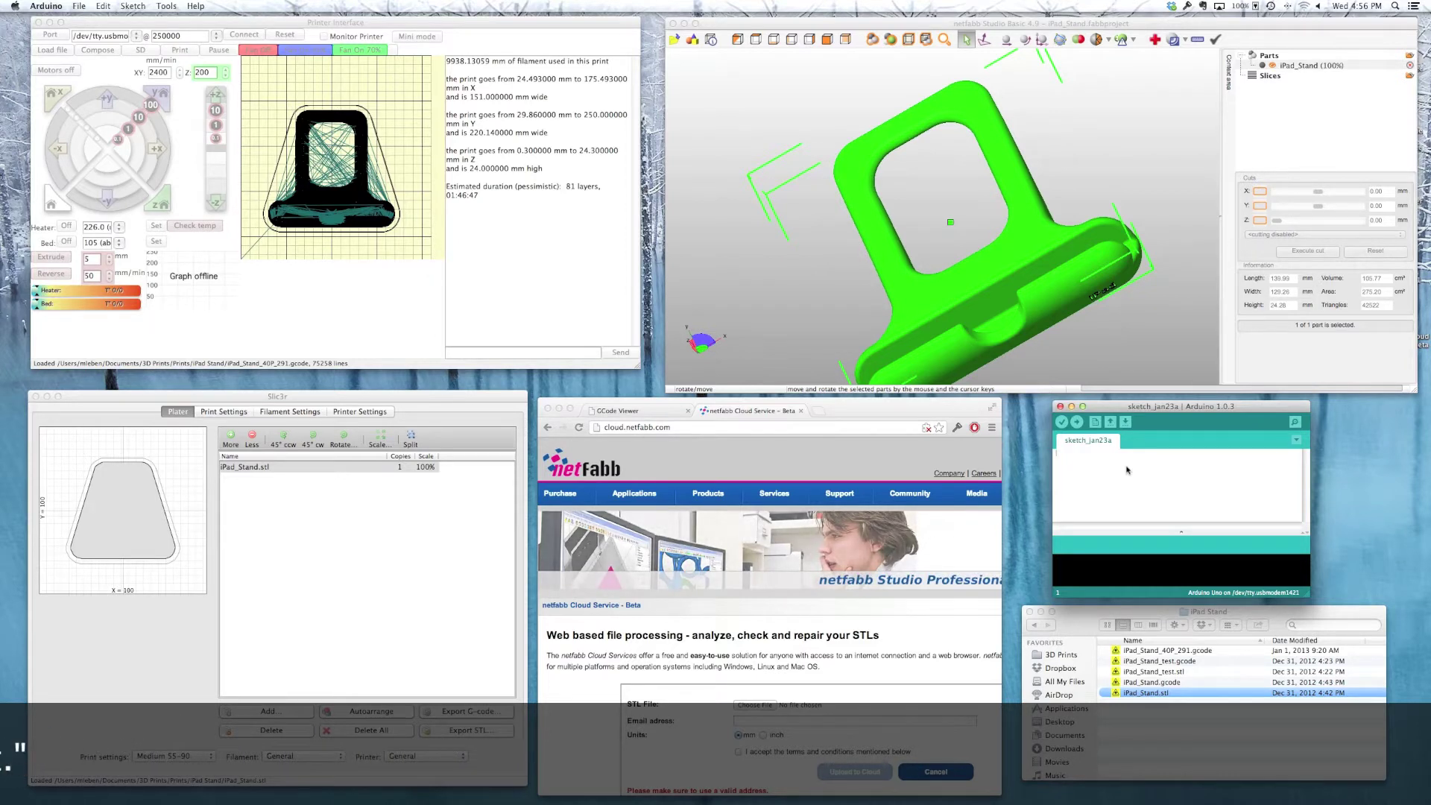
{"action": "left_click_drag", "start_coordinate": [1189, 409], "coordinate": [1197, 409]}
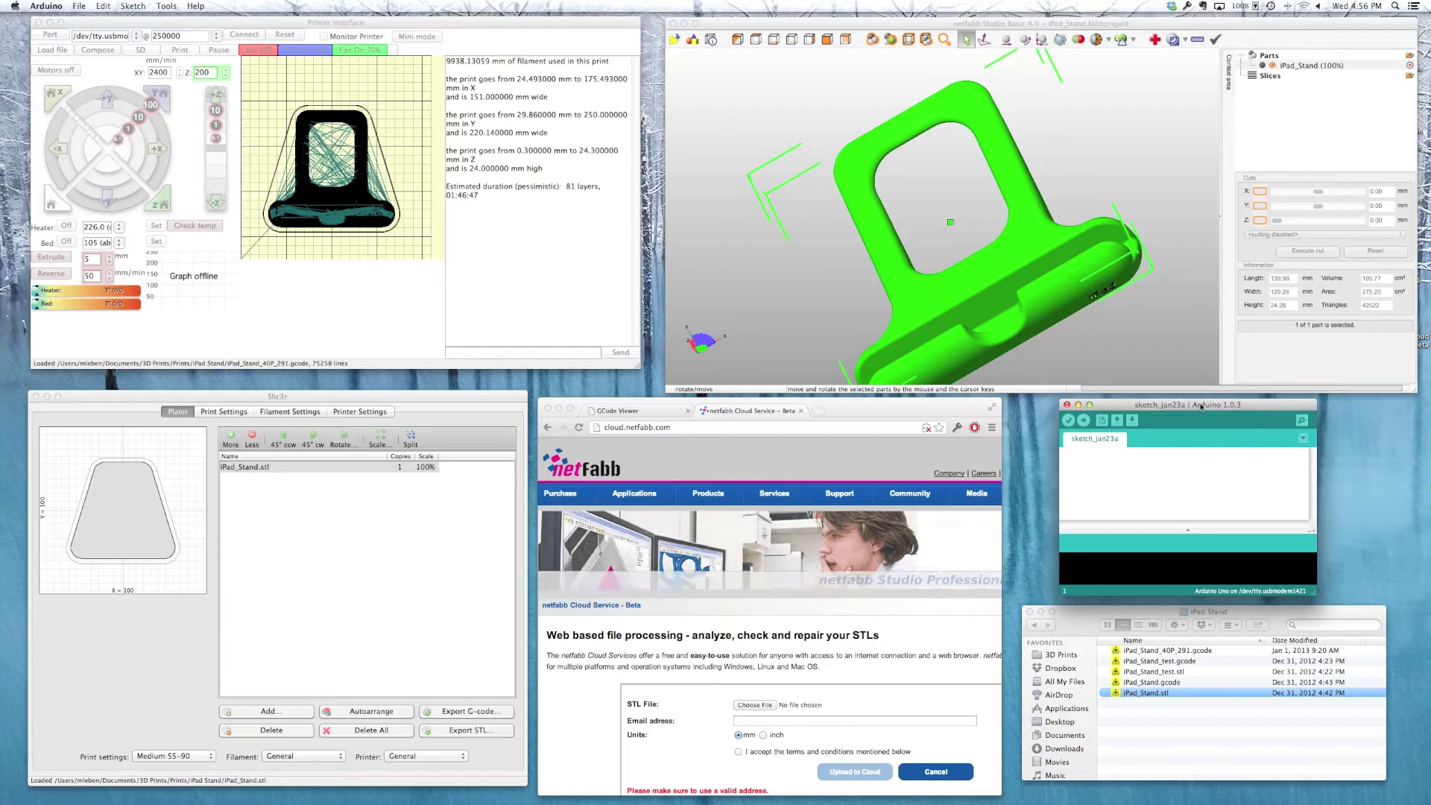
Switch to Pronterface and connect to the printer through the USB serial port at 250000 baud.
{"action": "left_click", "coordinate": [485, 39]}
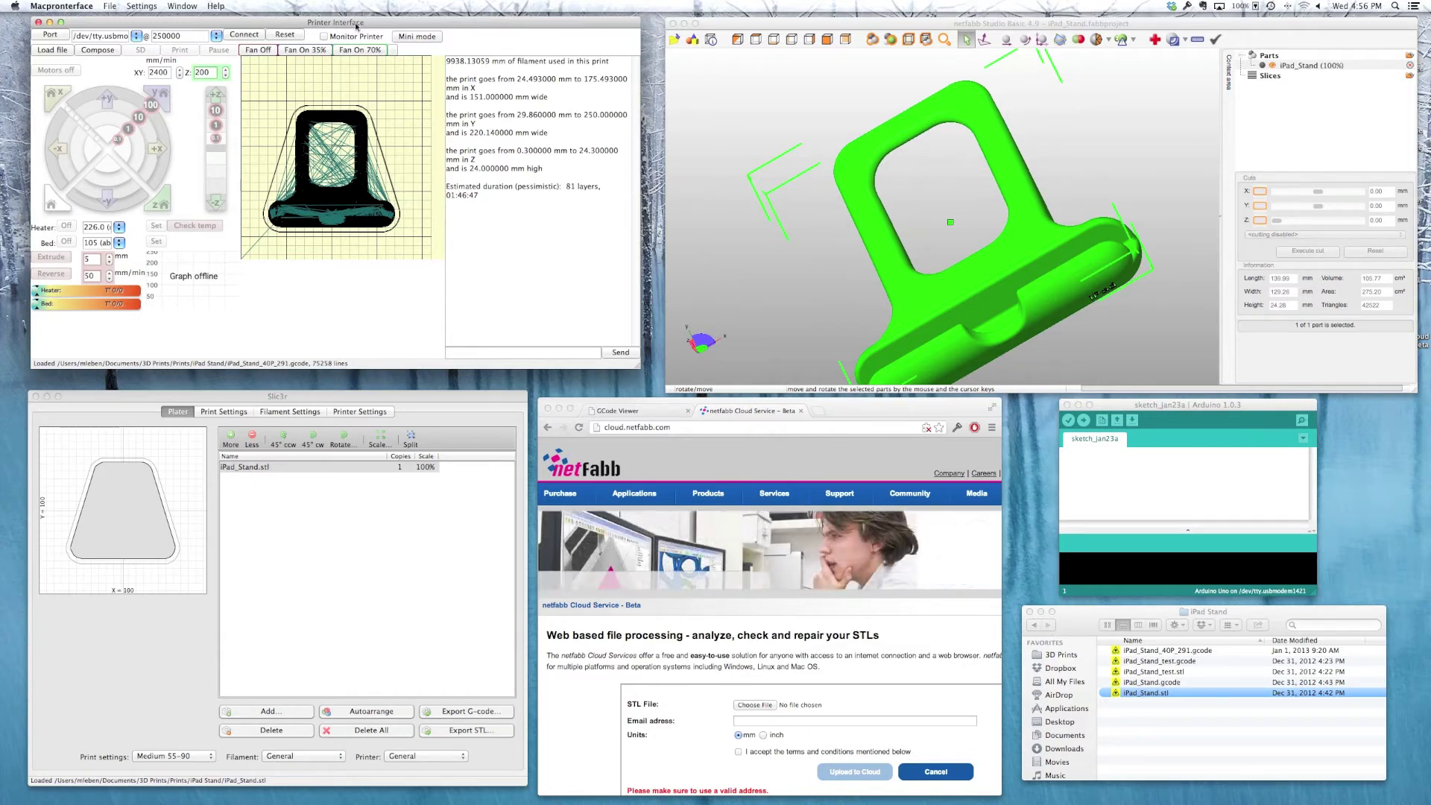
{"action": "mouse_move", "coordinate": [356, 27]}
{"action": "left_mouse_down"}
{"action": "mouse_move", "coordinate": [377, 27]}
{"action": "mouse_move", "coordinate": [357, 27]}
{"action": "left_mouse_up"}
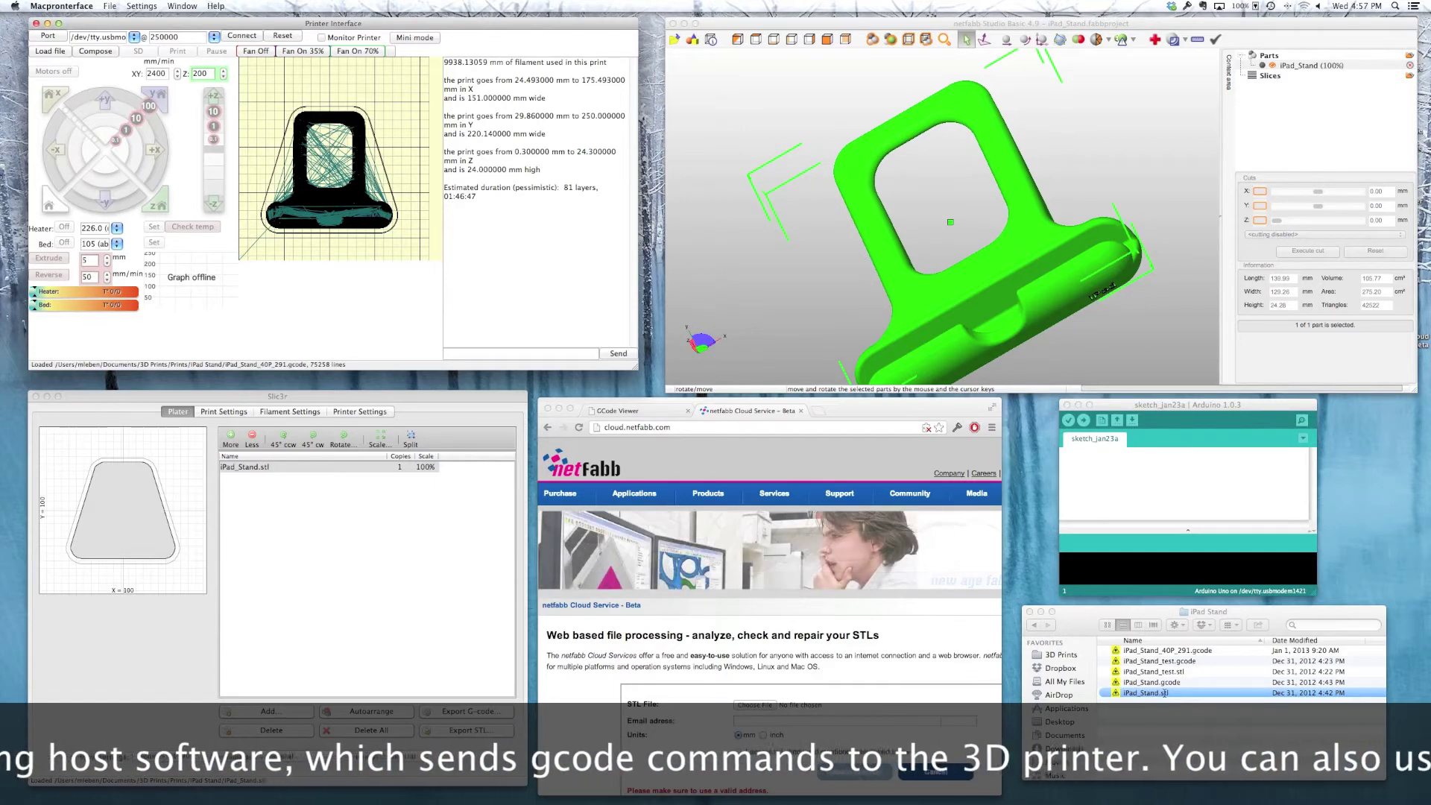
{"action": "left_click", "coordinate": [1115, 694]}
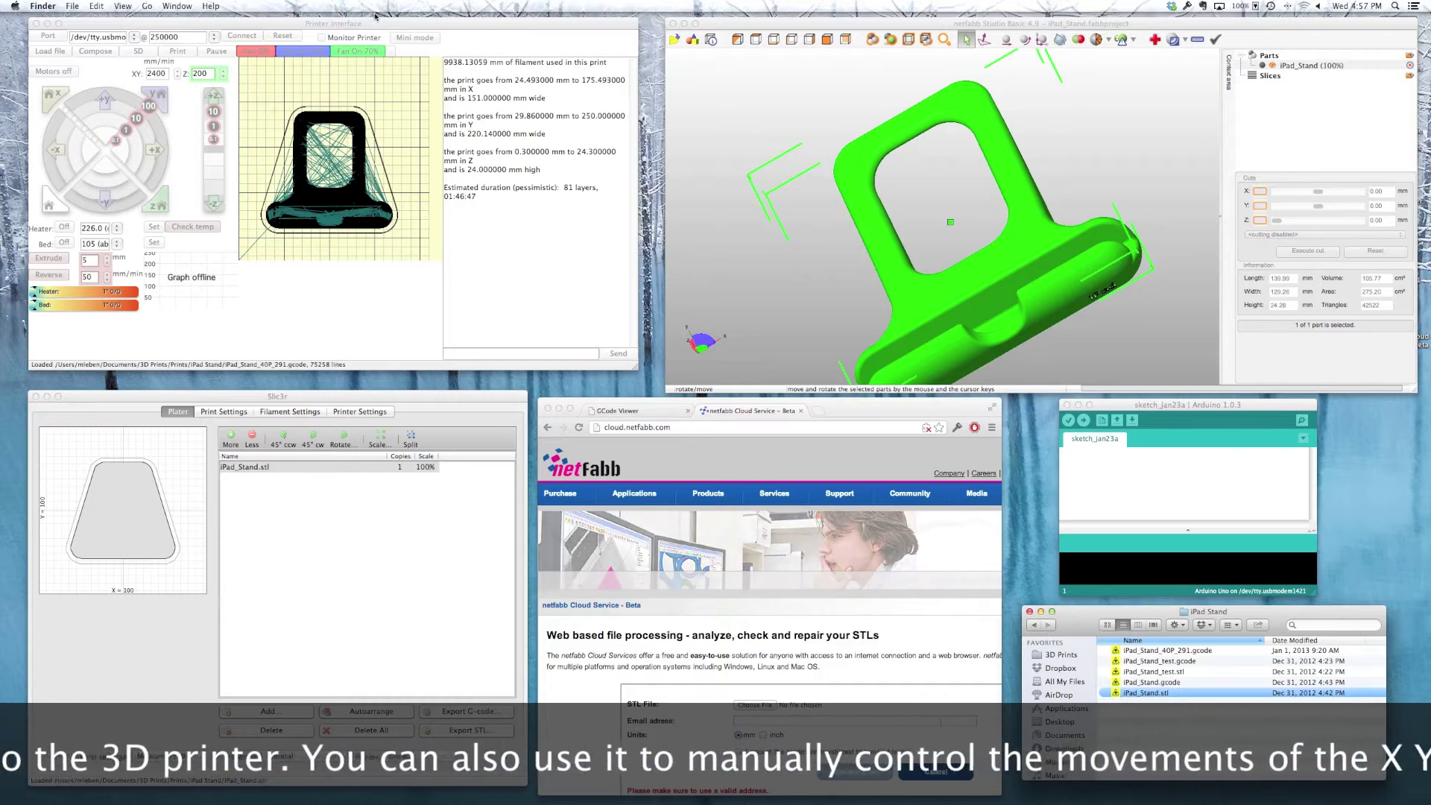
{"action": "left_click", "coordinate": [382, 25]}
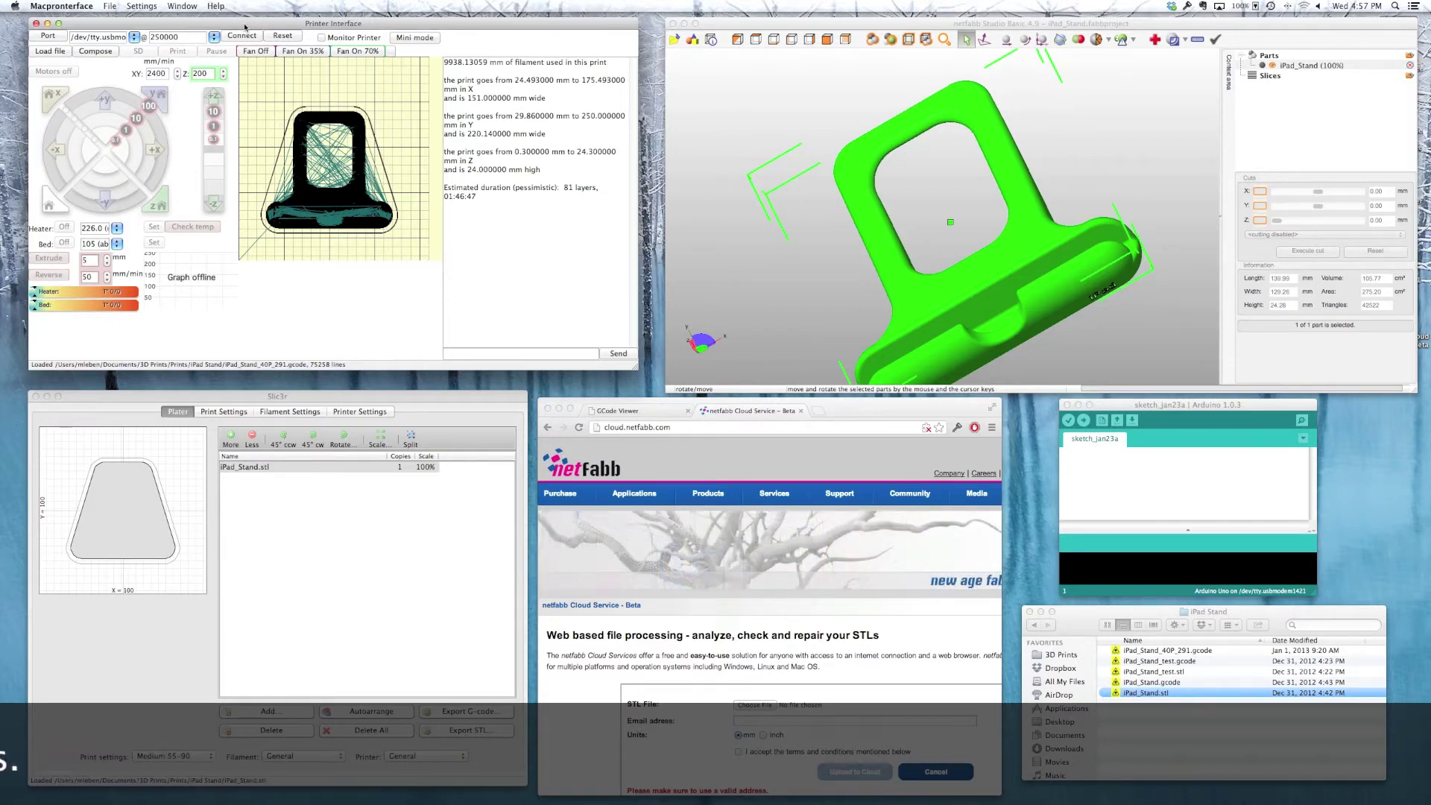
{"action": "left_click", "coordinate": [123, 37]}
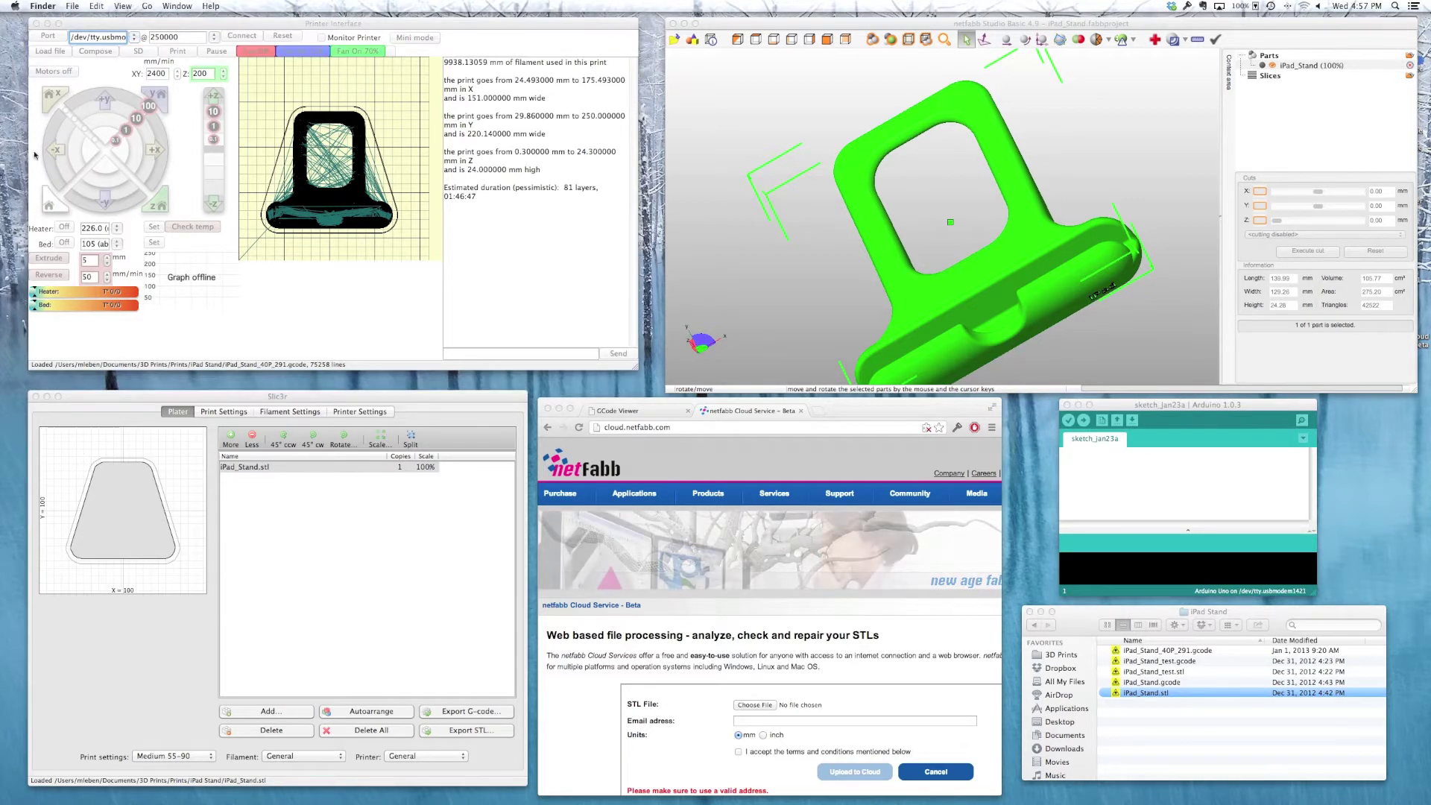
{"action": "left_click", "coordinate": [239, 35]}
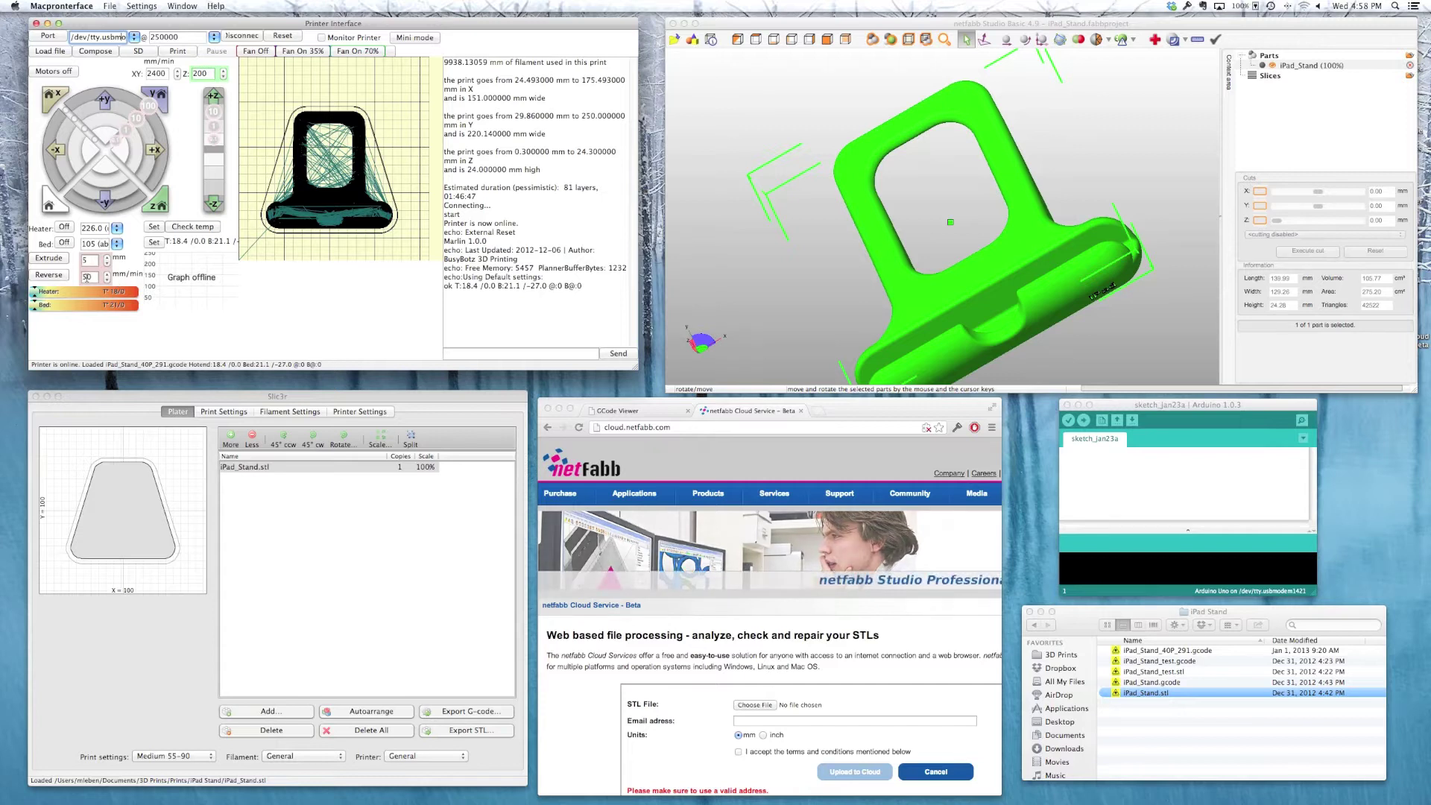
Inspect the XY and Z movement speeds and the fan controls in the printer interface.
{"action": "left_click", "coordinate": [160, 73]}
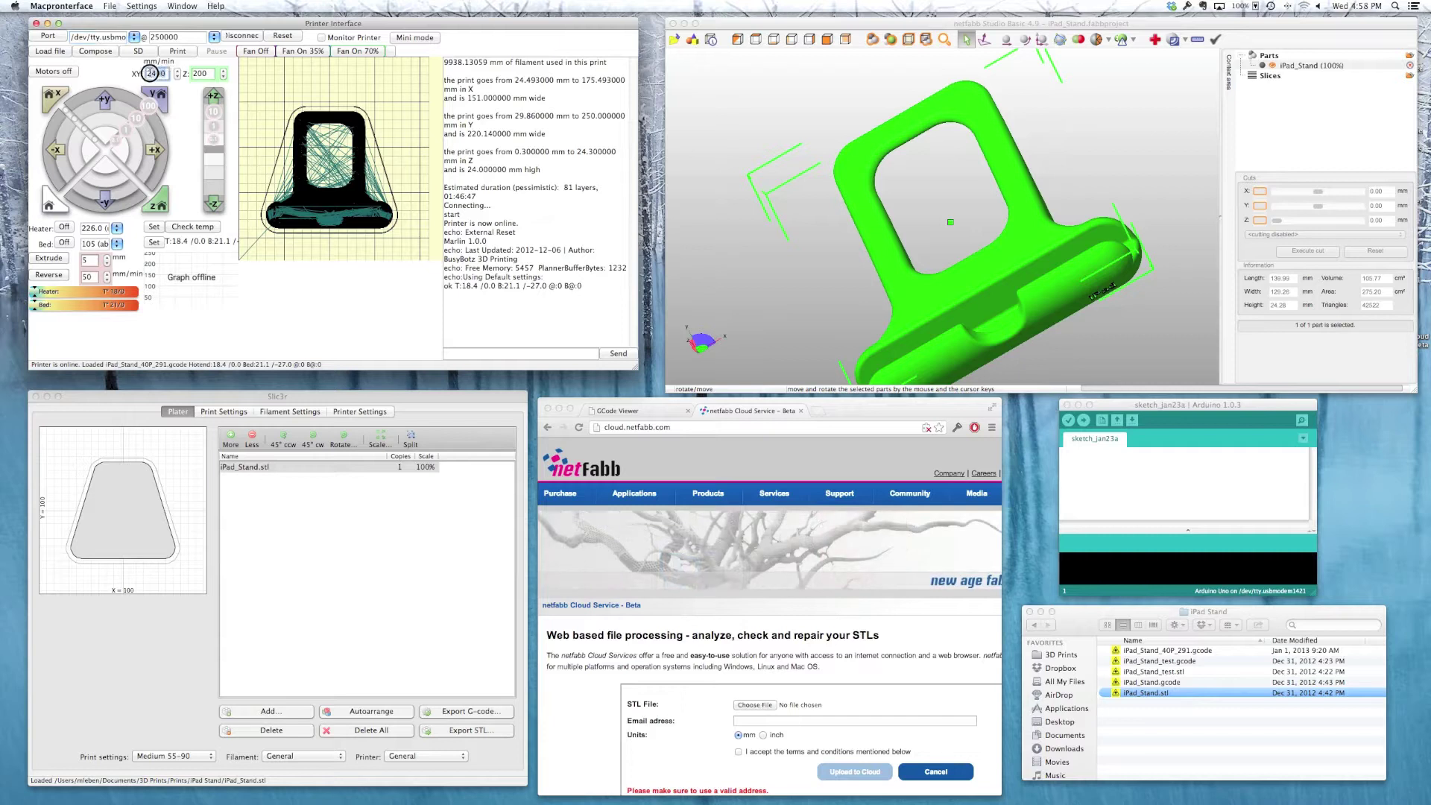
{"action": "left_click", "coordinate": [199, 73]}
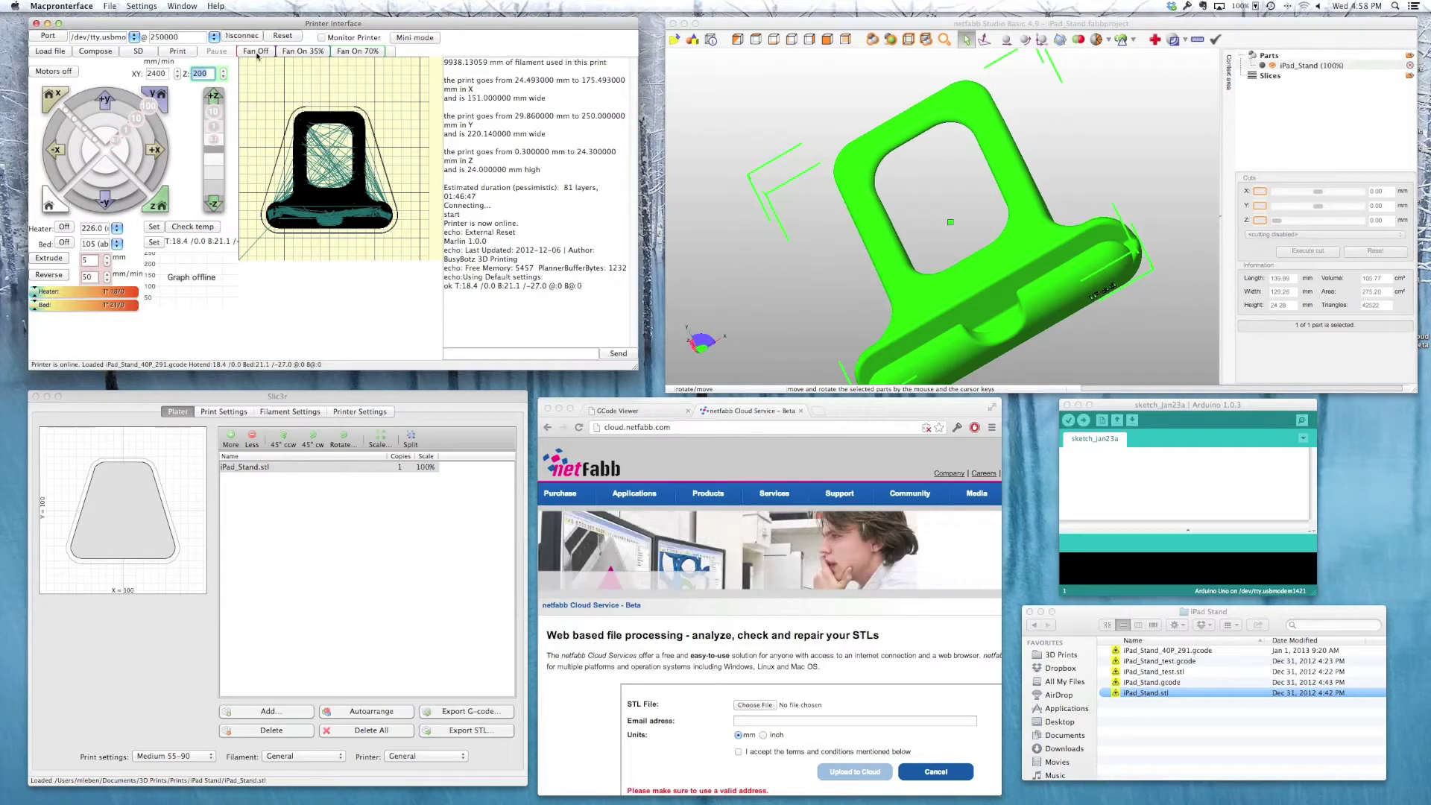
{"action": "left_click", "coordinate": [349, 52]}
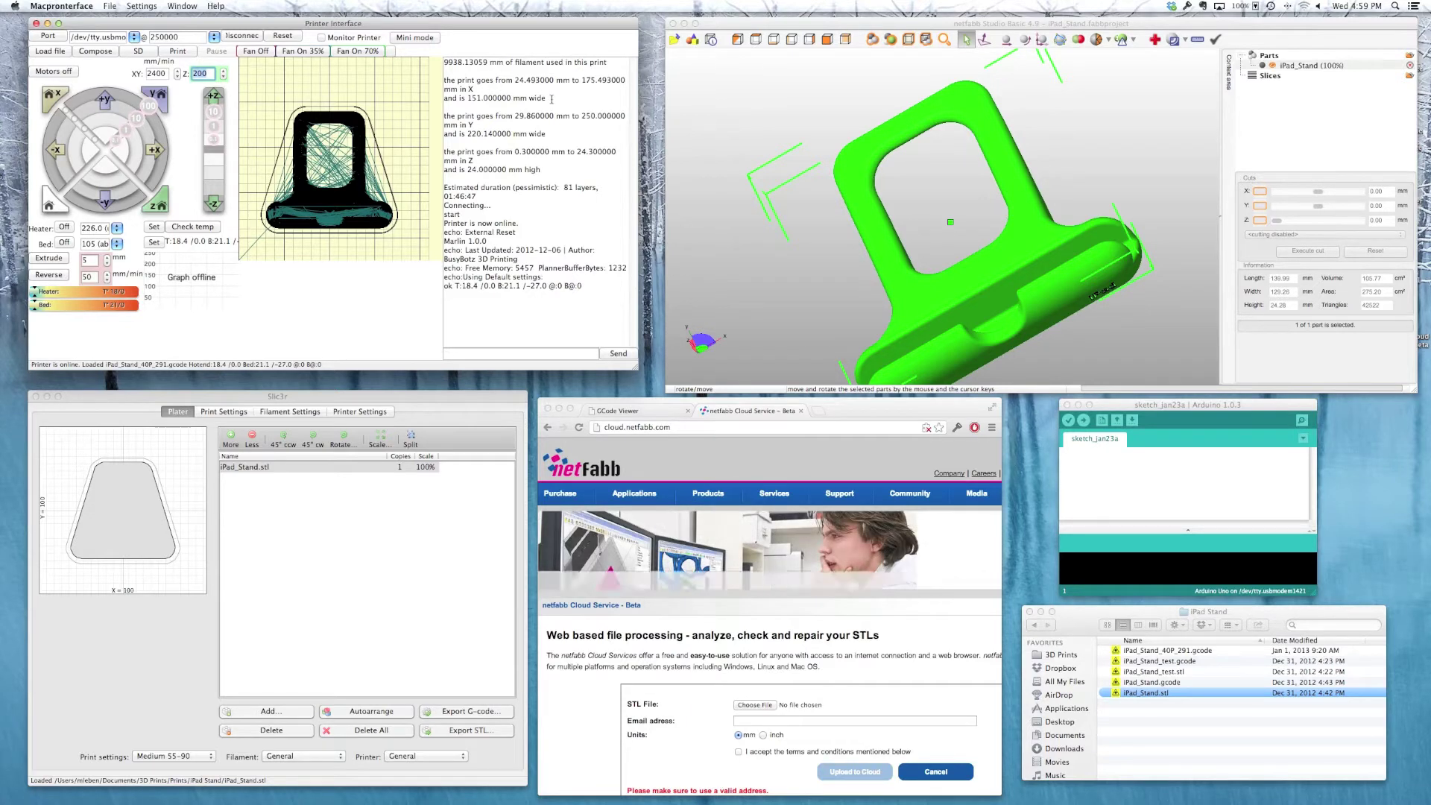
Highlight the X and Y print extents of the loaded G-code in the log, and clear the selection.
{"action": "left_click_drag", "start_coordinate": [552, 98], "coordinate": [428, 82]}
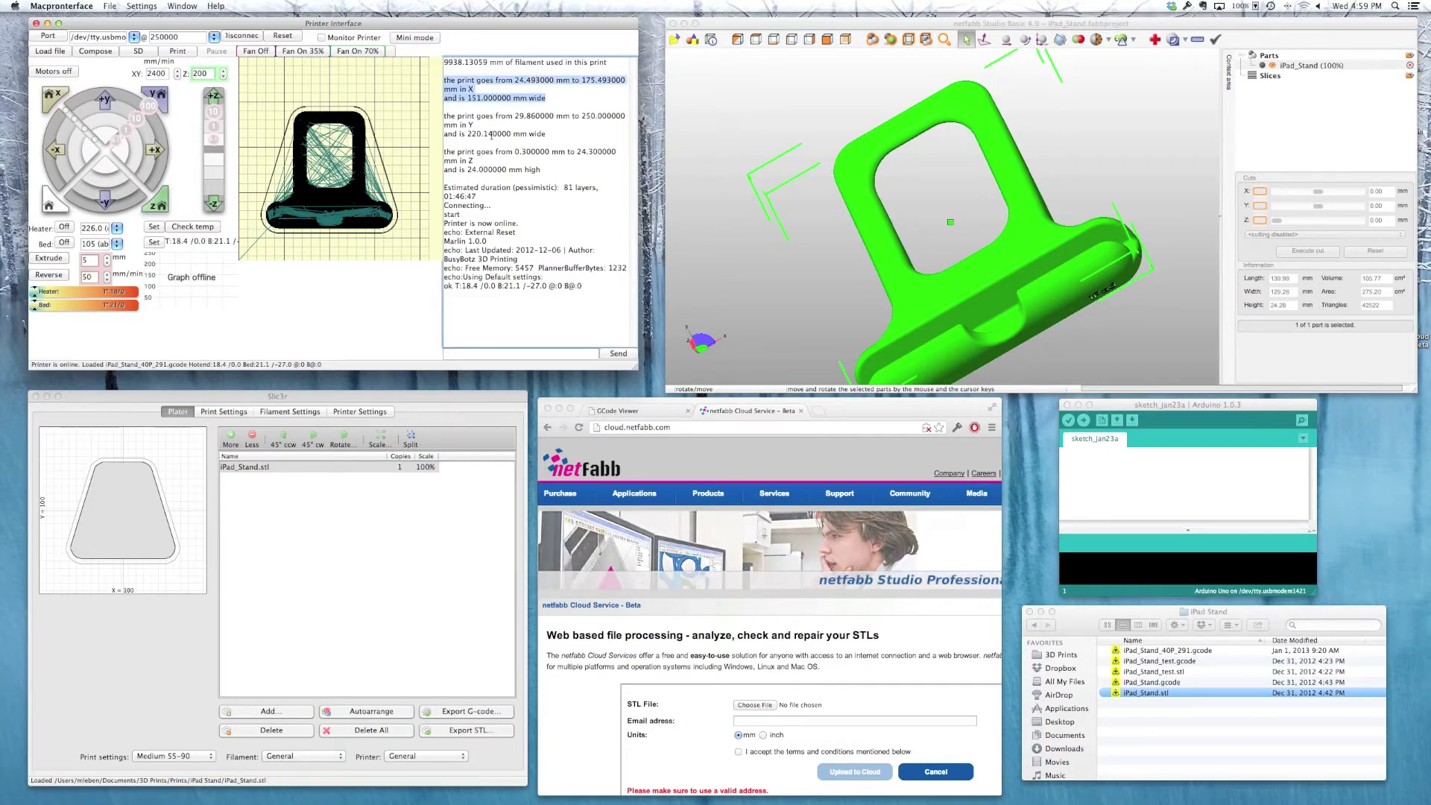
{"action": "left_click_drag", "start_coordinate": [485, 125], "coordinate": [431, 123]}
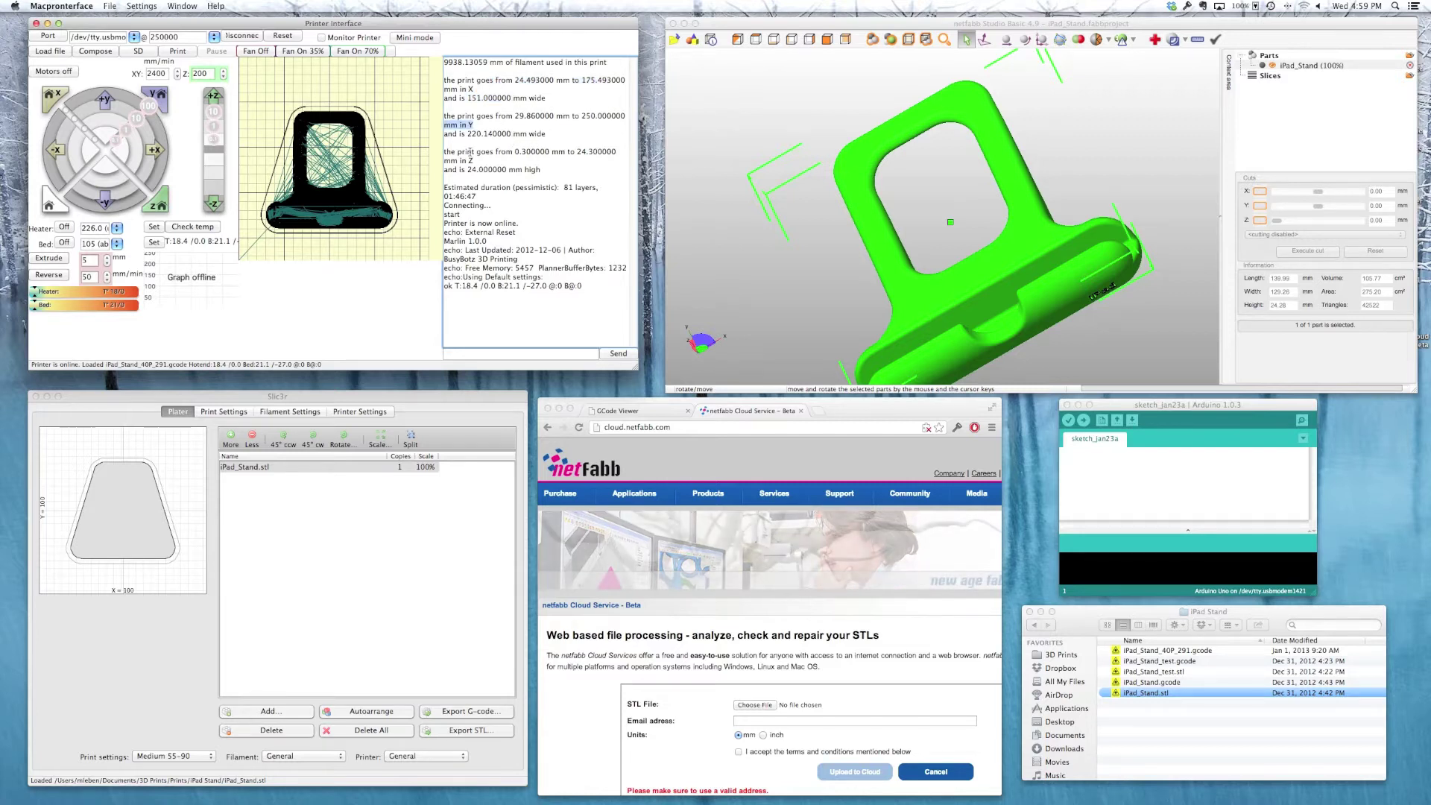
{"action": "left_click", "coordinate": [431, 123]}
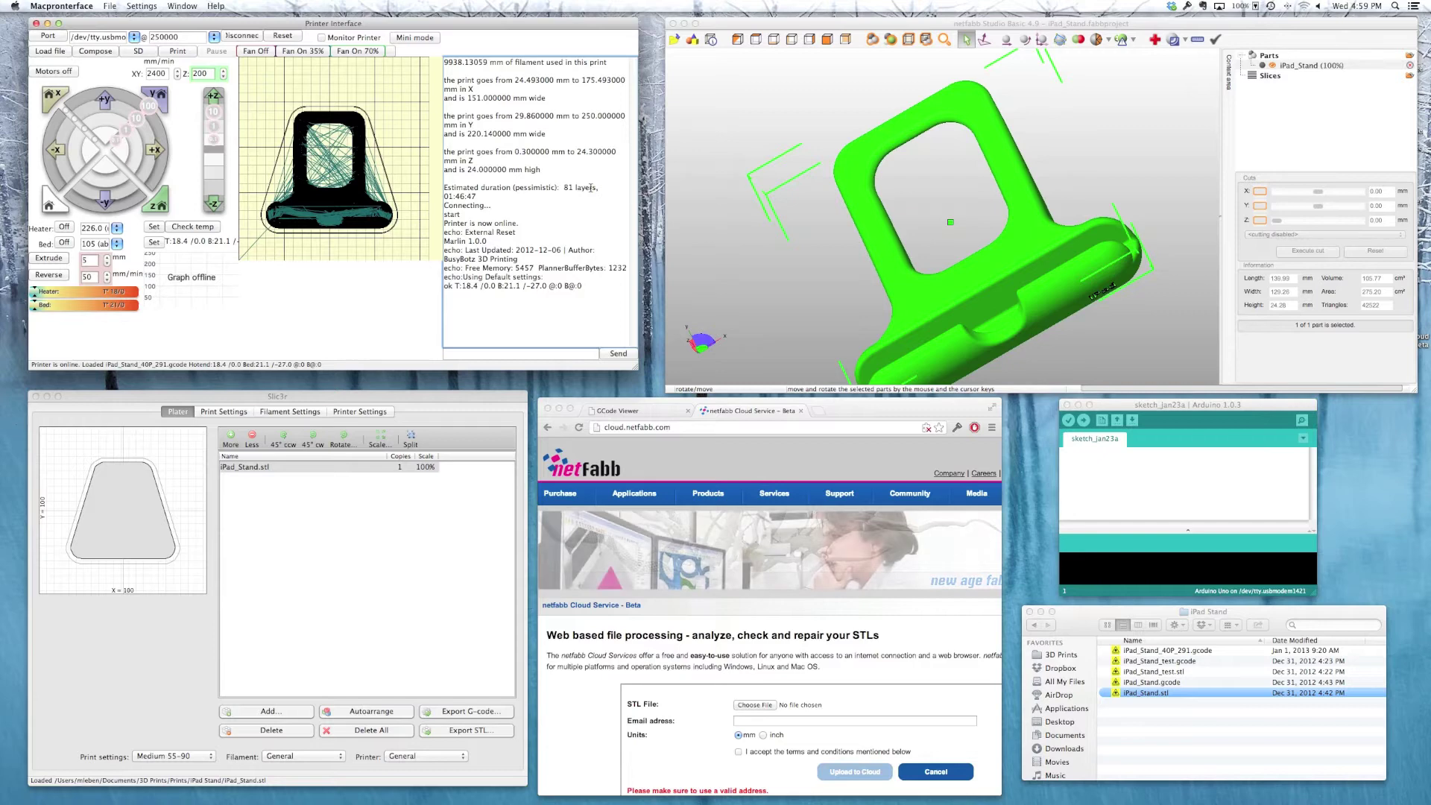
Open the enlarged G-code view of the iPad stand, browse through its layers, and close the view.
{"action": "left_click", "coordinate": [334, 198]}
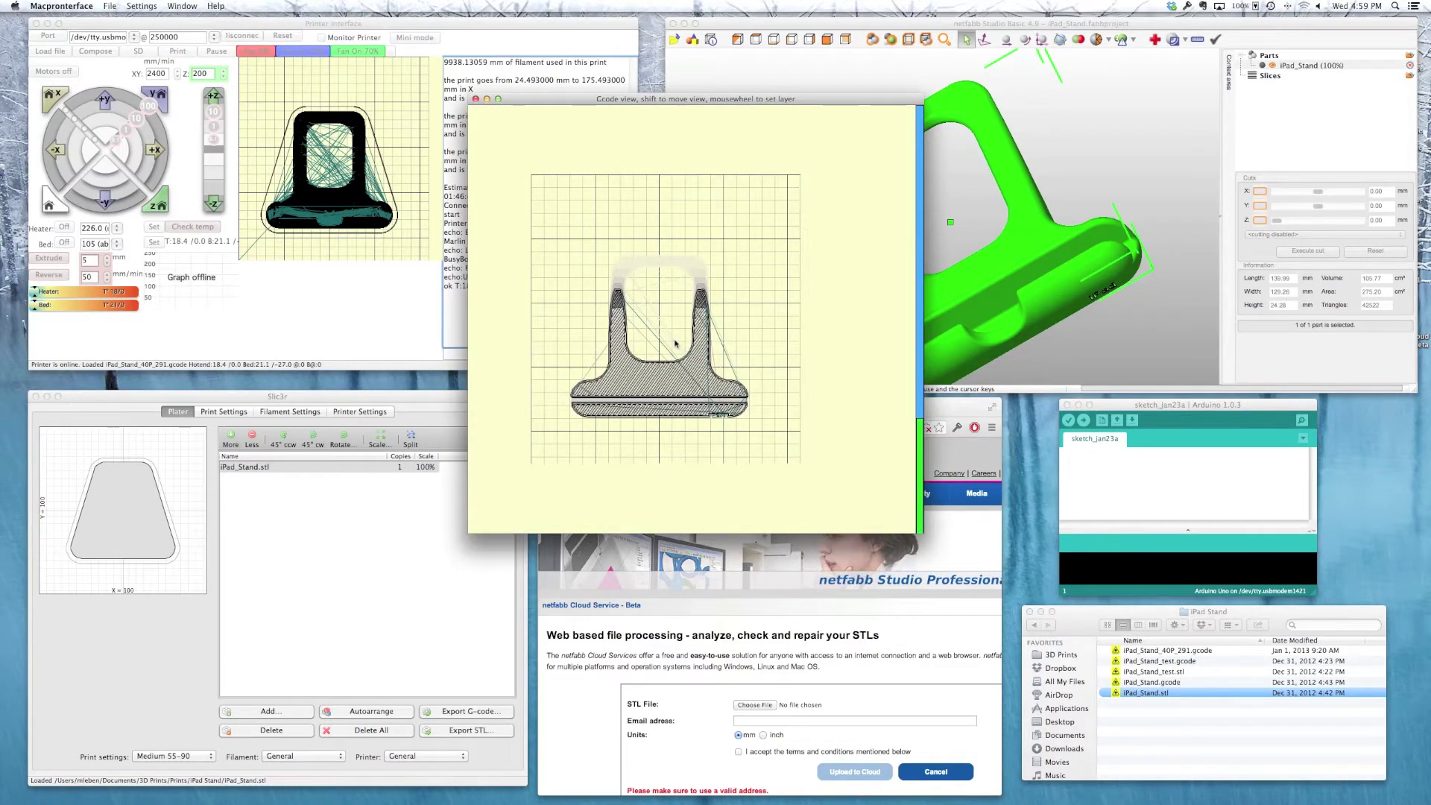
{"action": "scroll", "coordinate": [675, 343], "scroll_direction": "up", "scroll_amount": 3}
{"action": "scroll", "coordinate": [676, 343], "scroll_direction": "up", "scroll_amount": 5}
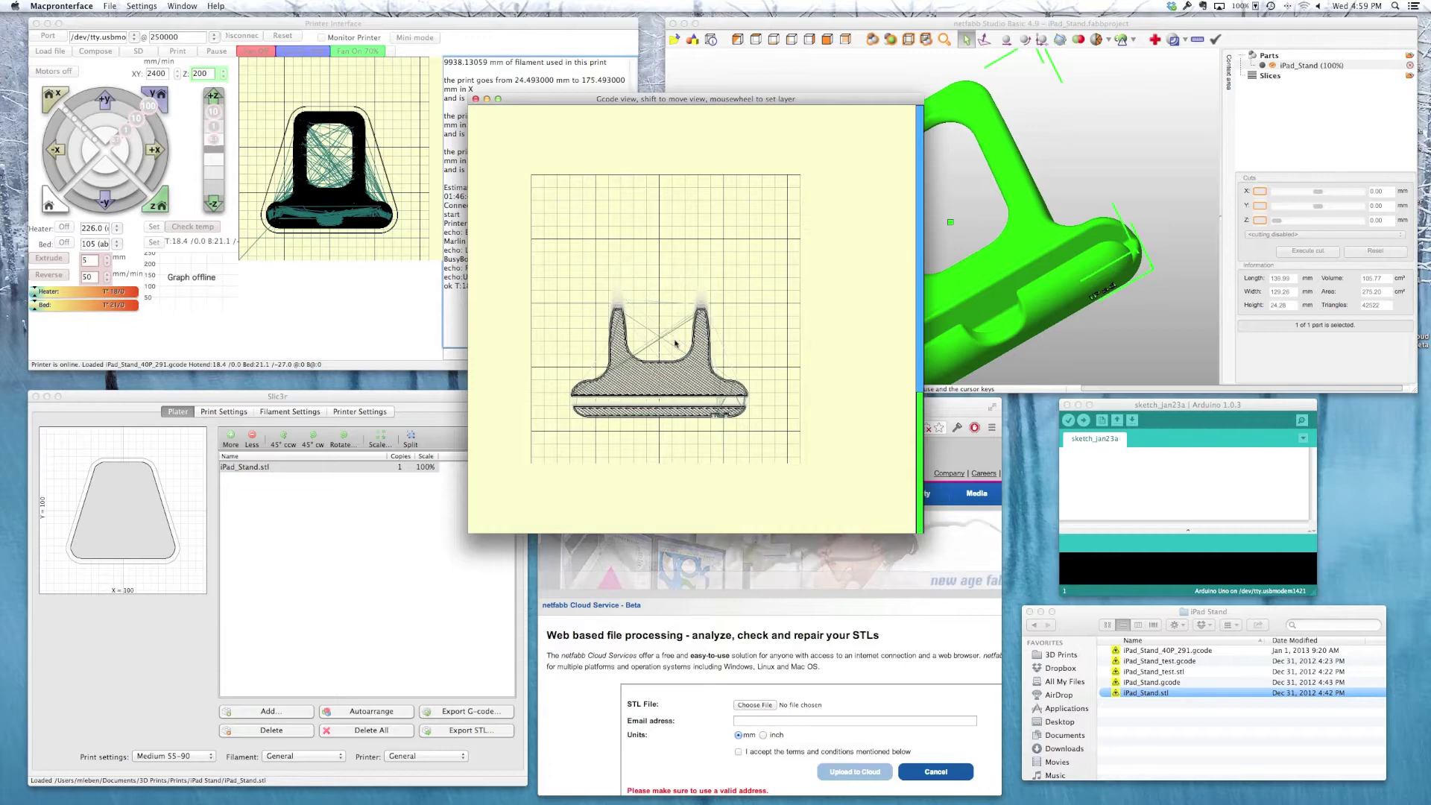
{"action": "scroll", "coordinate": [675, 343], "scroll_direction": "up", "scroll_amount": 5}
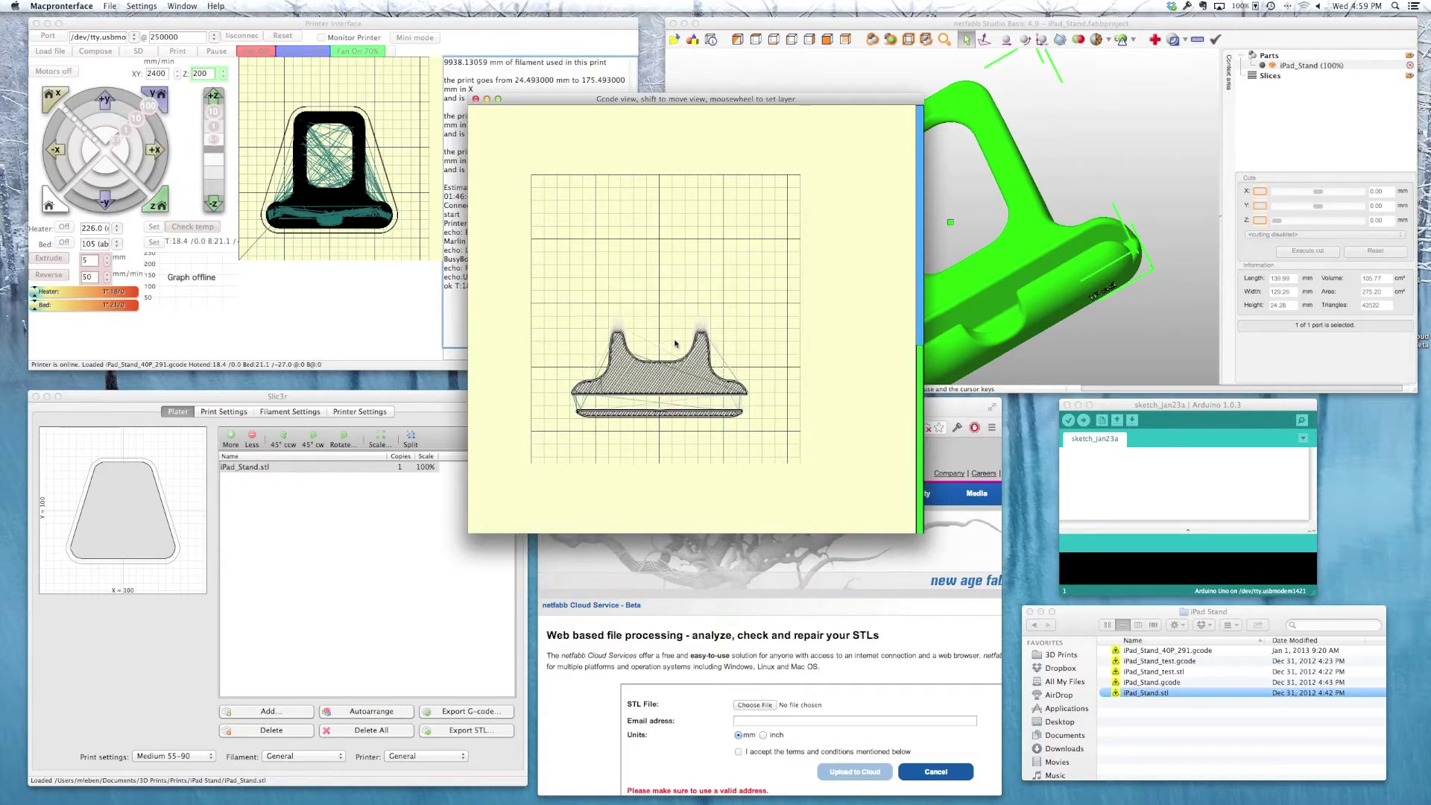
{"action": "scroll", "coordinate": [675, 343], "scroll_direction": "up", "scroll_amount": 5}
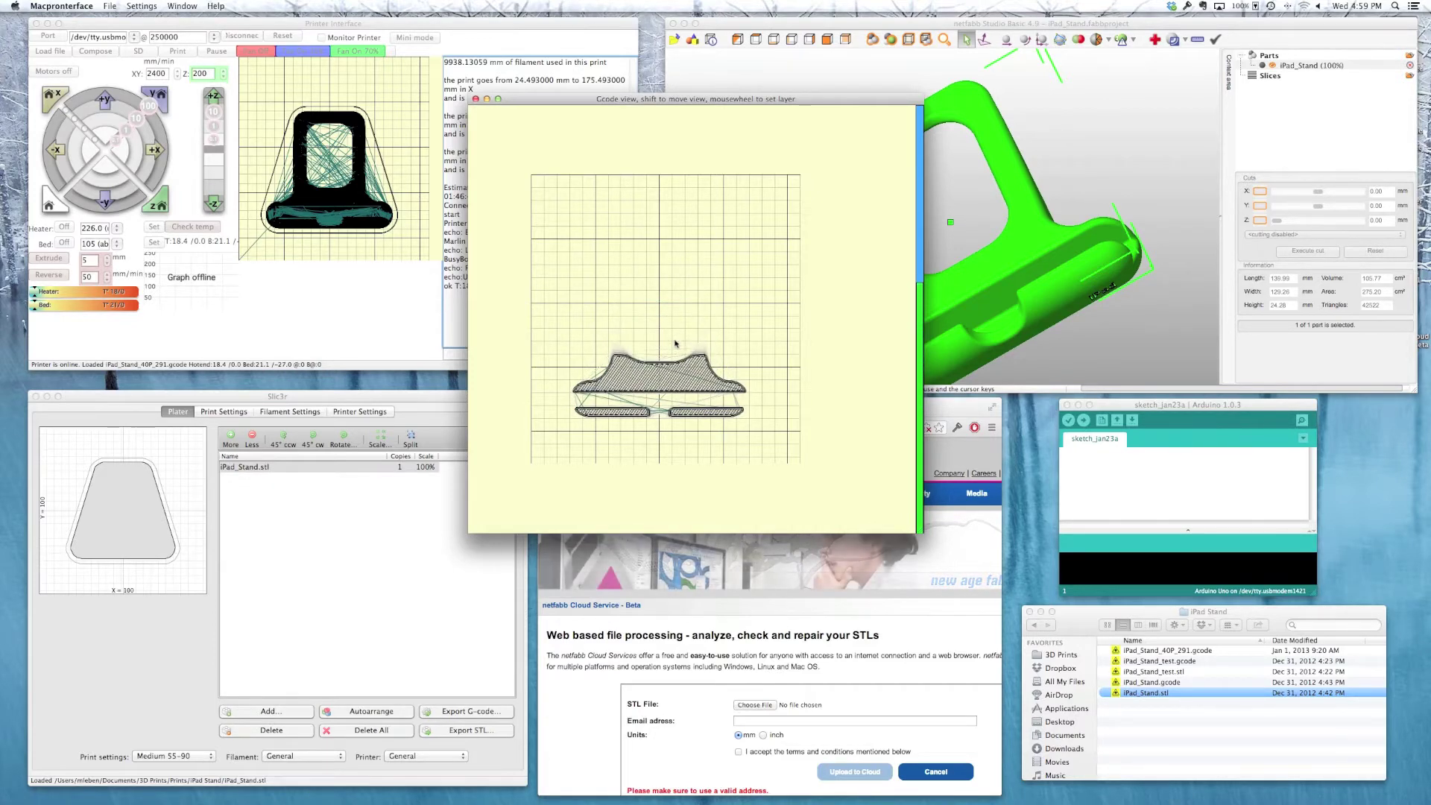
{"action": "scroll", "coordinate": [675, 343], "scroll_direction": "up", "scroll_amount": 5}
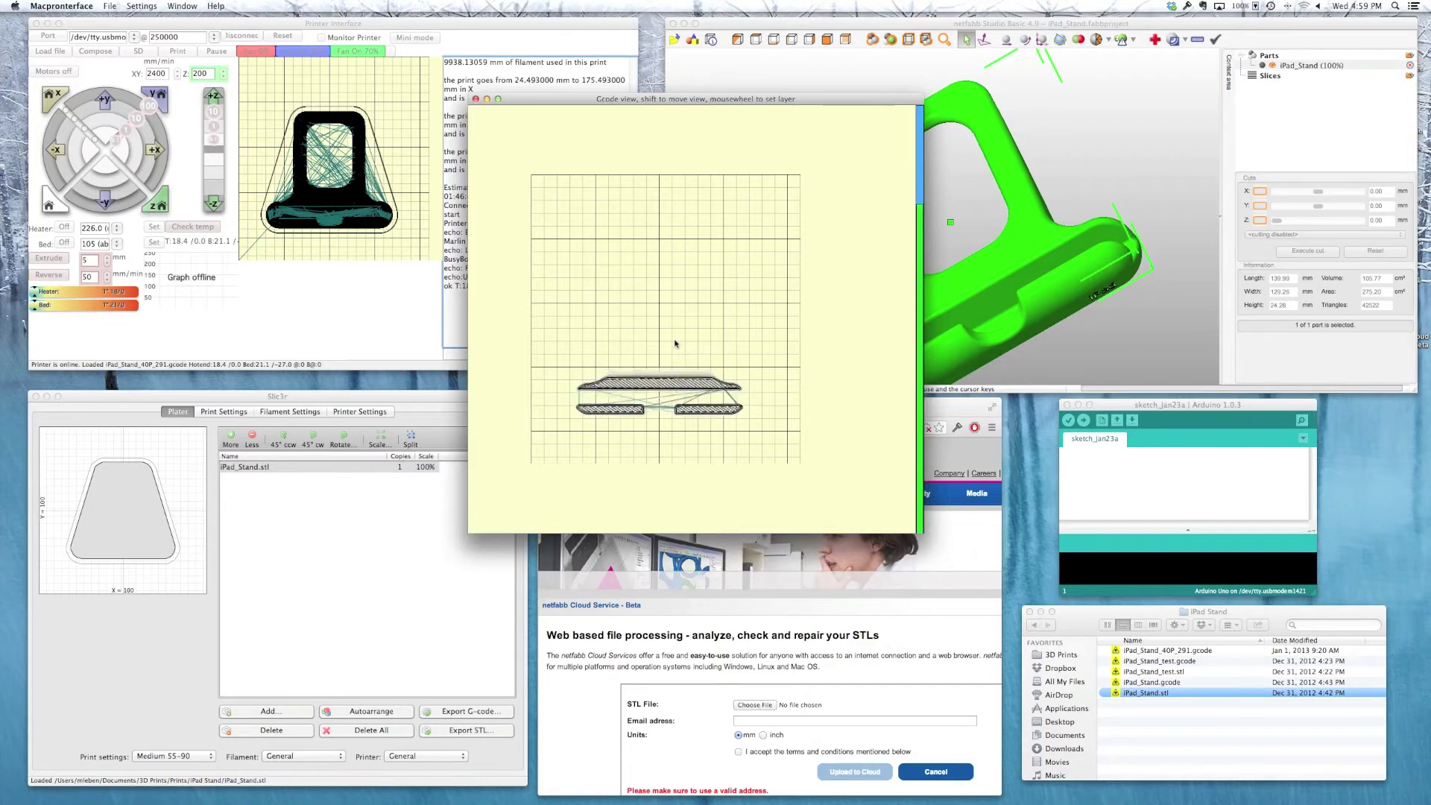
{"action": "scroll", "coordinate": [675, 343], "scroll_direction": "up", "scroll_amount": 4}
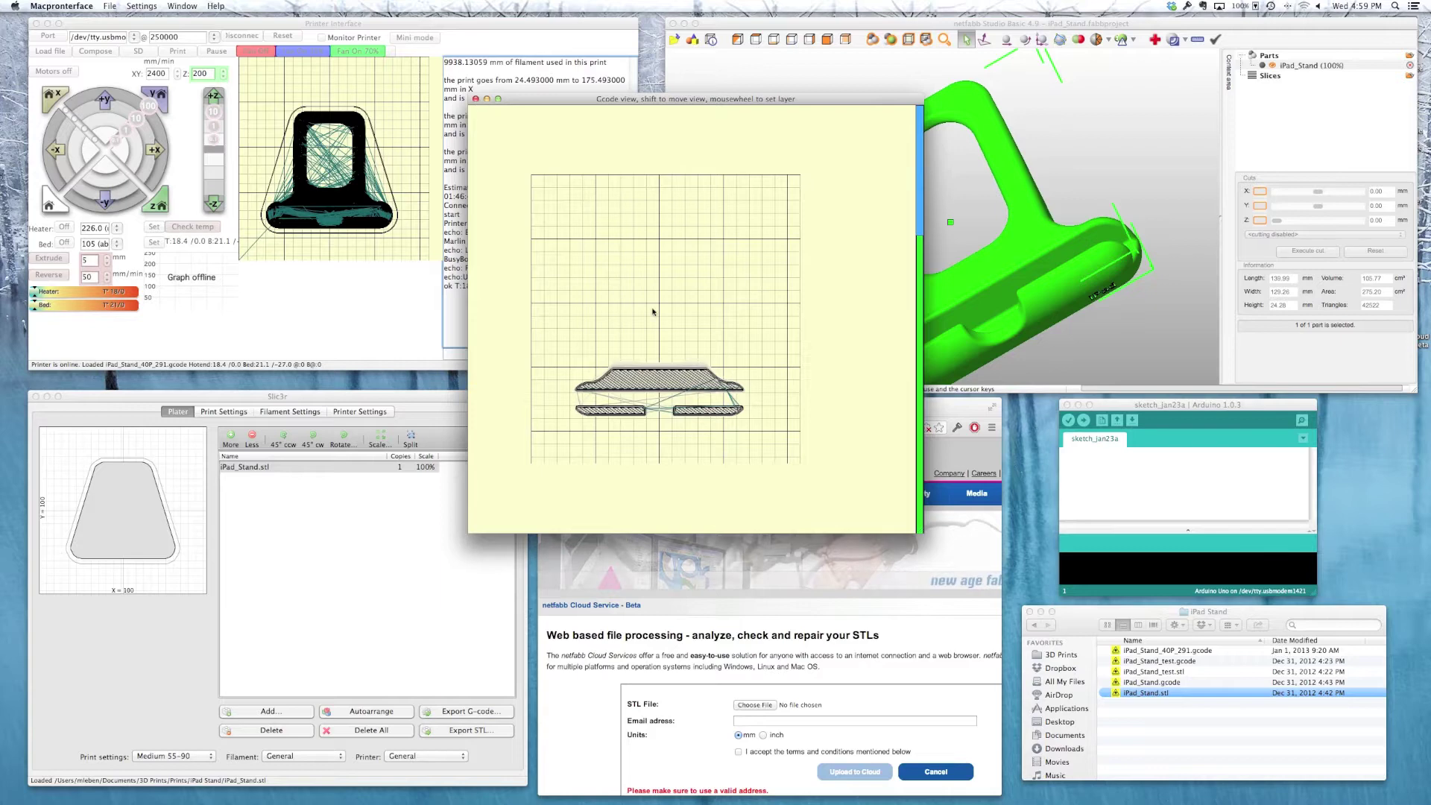
{"action": "scroll", "coordinate": [653, 312], "scroll_direction": "up", "scroll_amount": 3}
{"action": "left_click", "coordinate": [475, 99]}
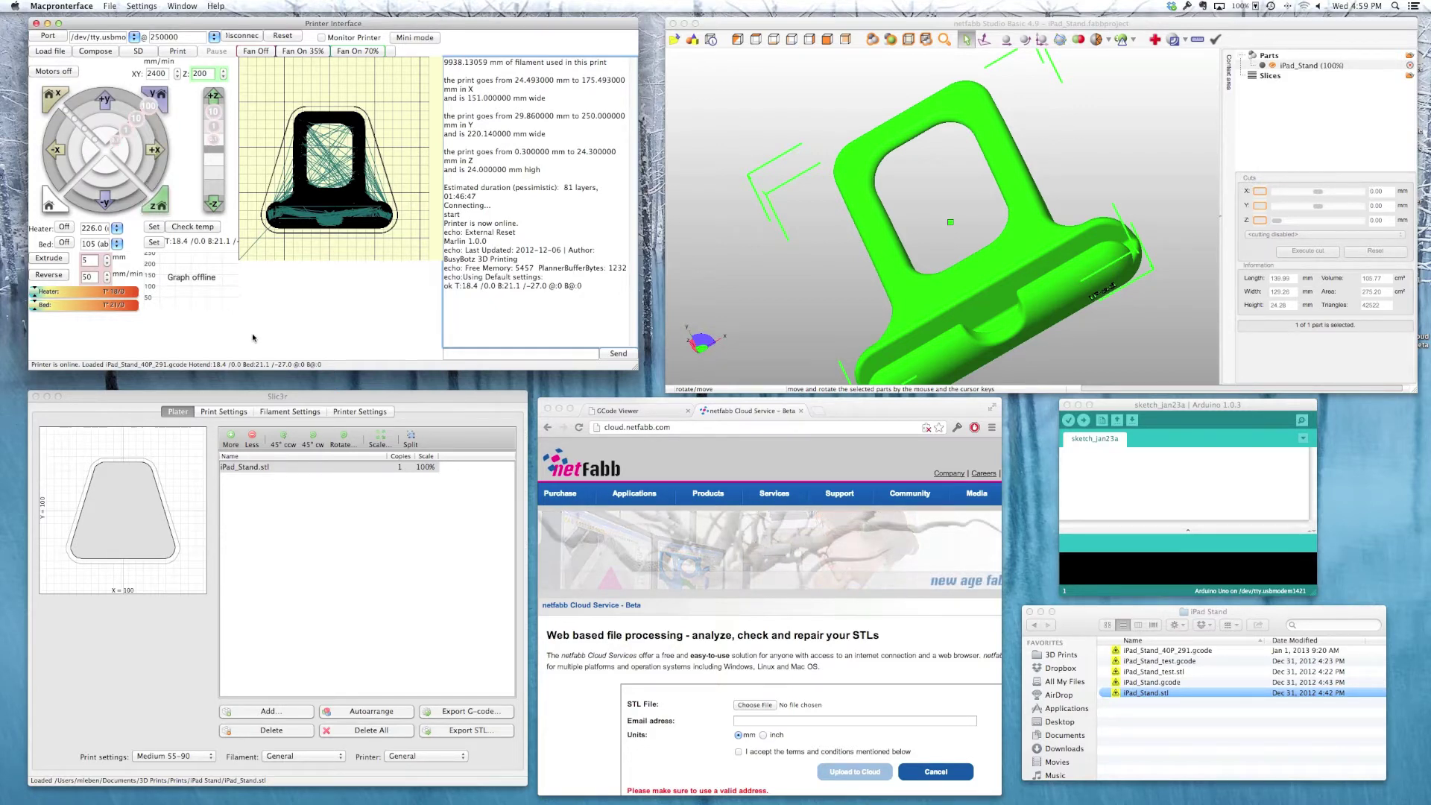
Switch to Slic3r, remove iPad_Stand.stl from the plater, and add it again from the iPad Stand folder.
{"action": "left_click", "coordinate": [351, 400]}
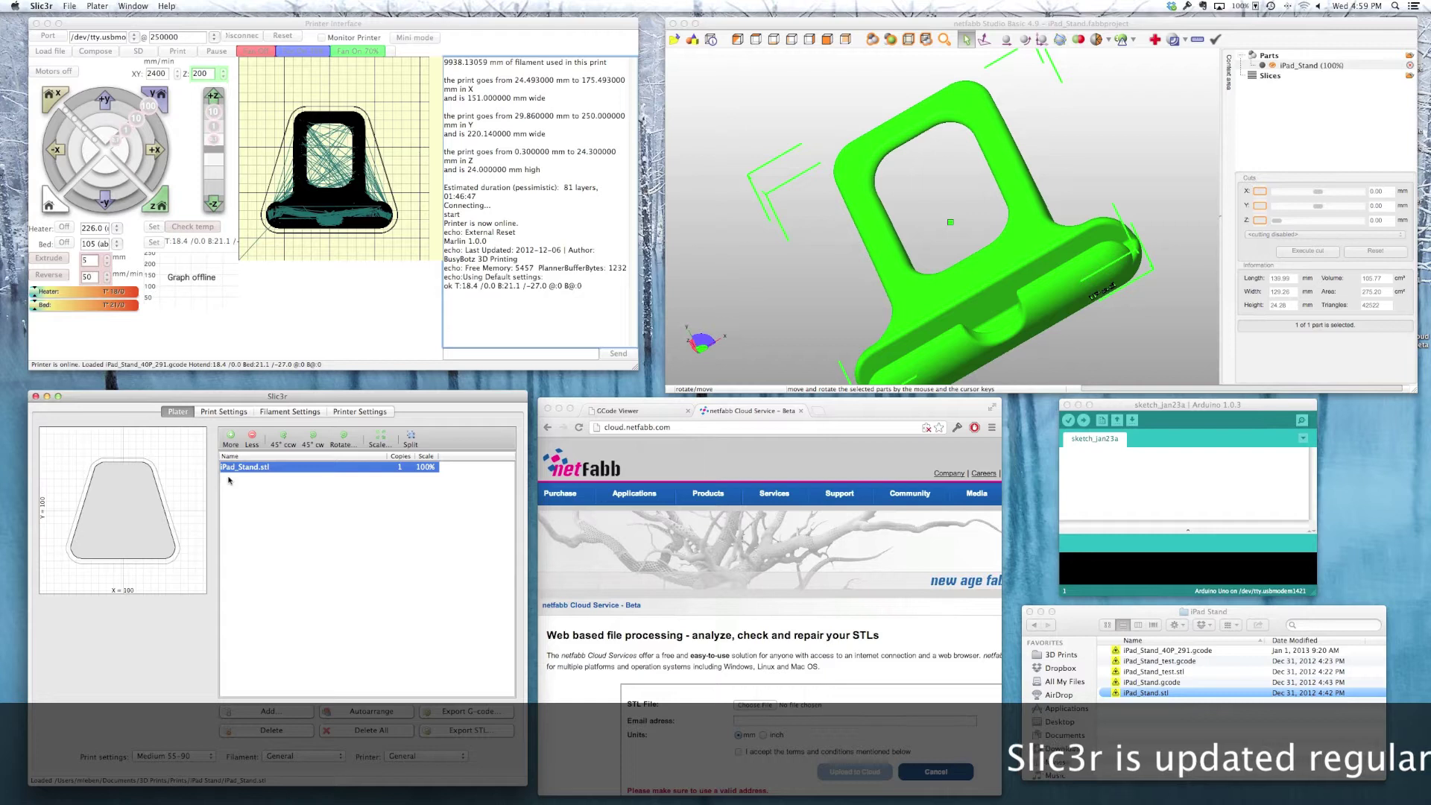
{"action": "left_click", "coordinate": [272, 737]}
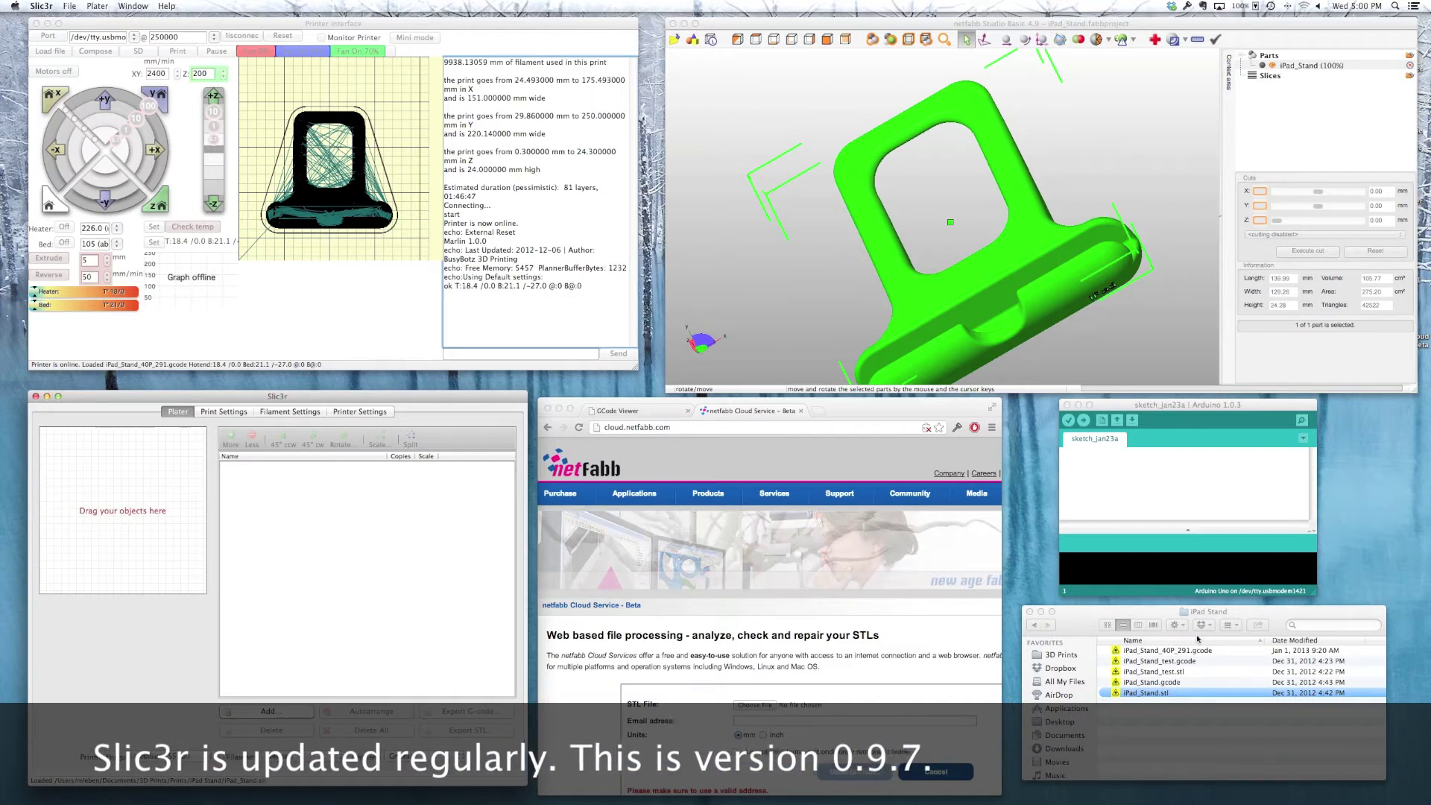
{"action": "left_click_drag", "start_coordinate": [1146, 693], "coordinate": [122, 503]}
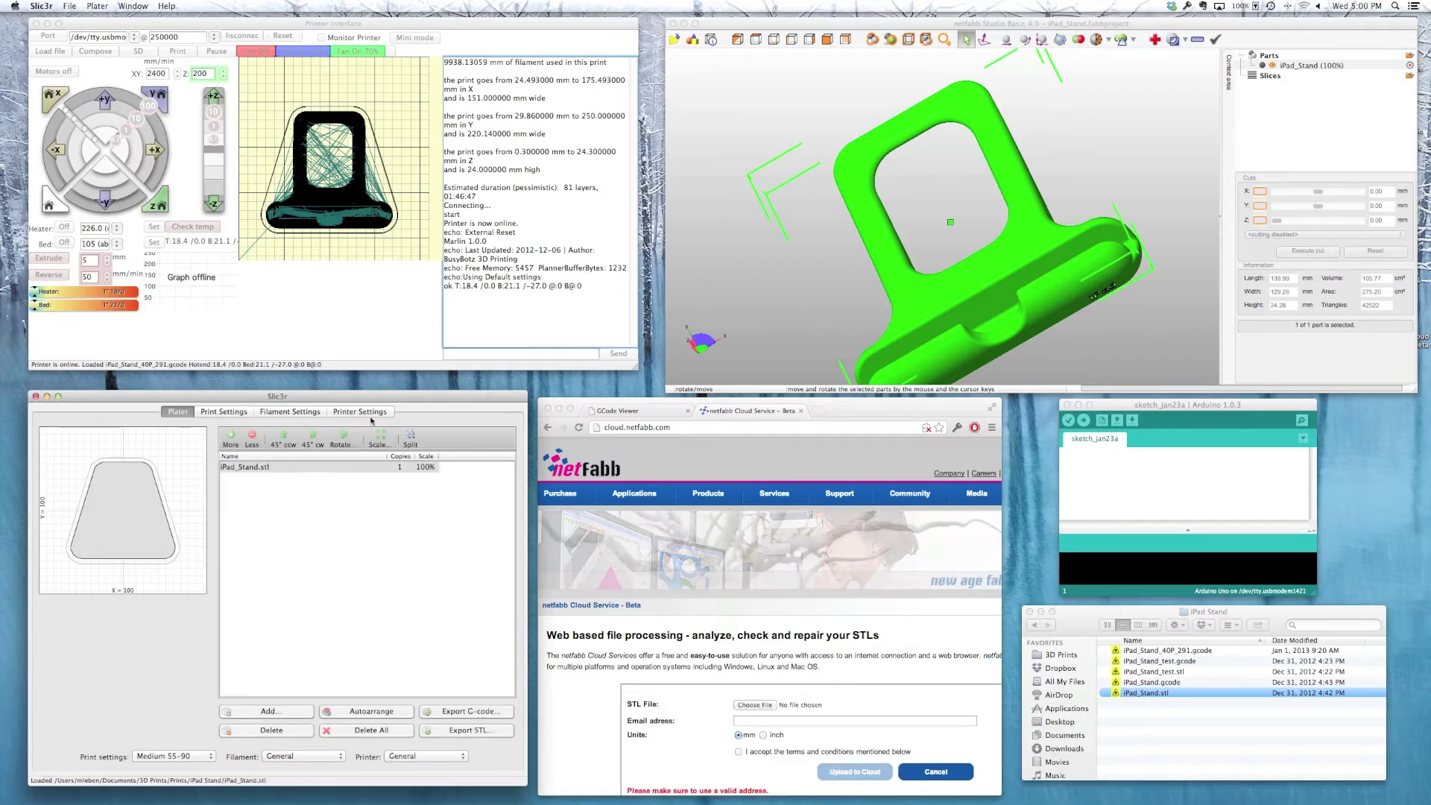
Review the print settings for layers and perimeters, infill, speed and advanced extrusion width.
{"action": "left_click", "coordinate": [224, 411]}
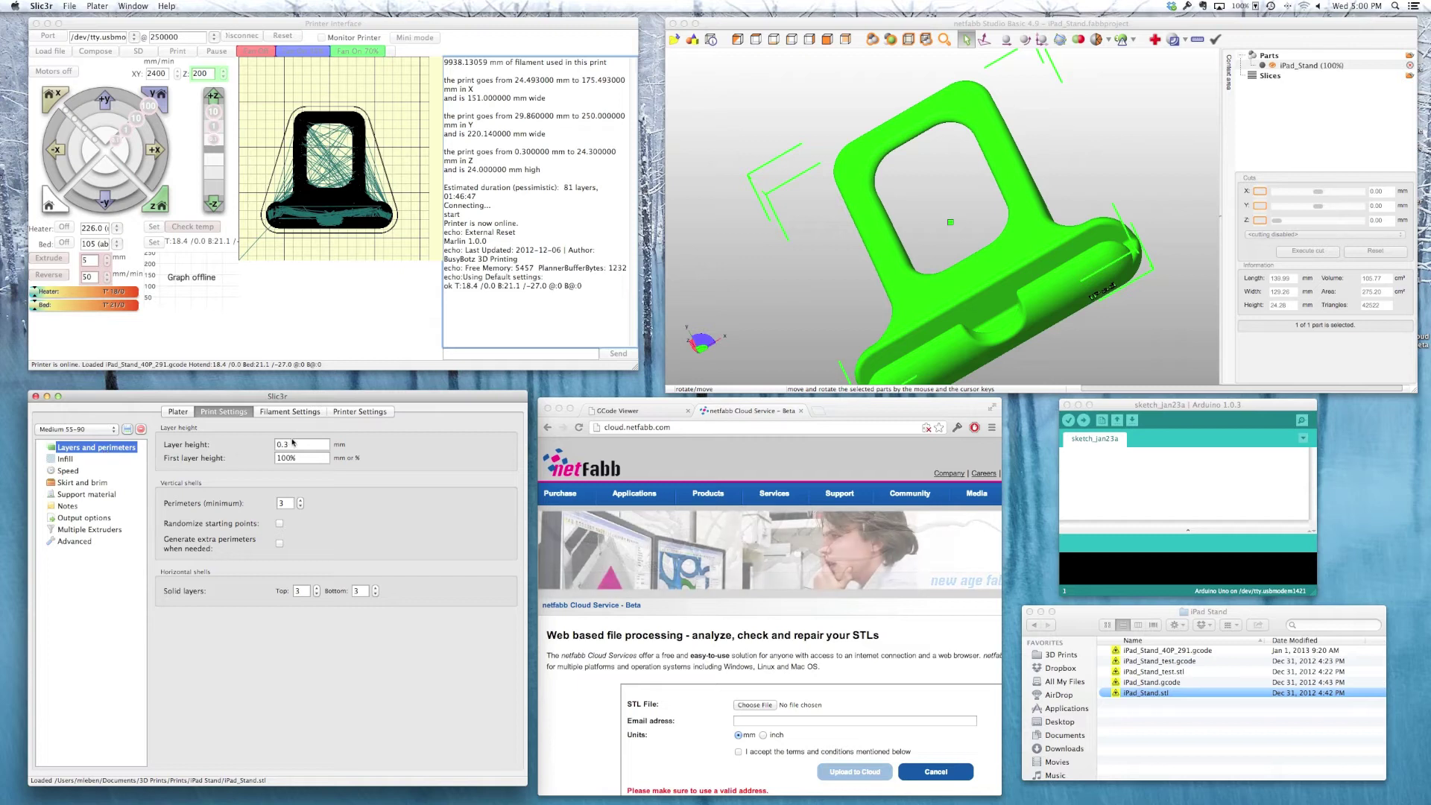
{"action": "left_click", "coordinate": [64, 460]}
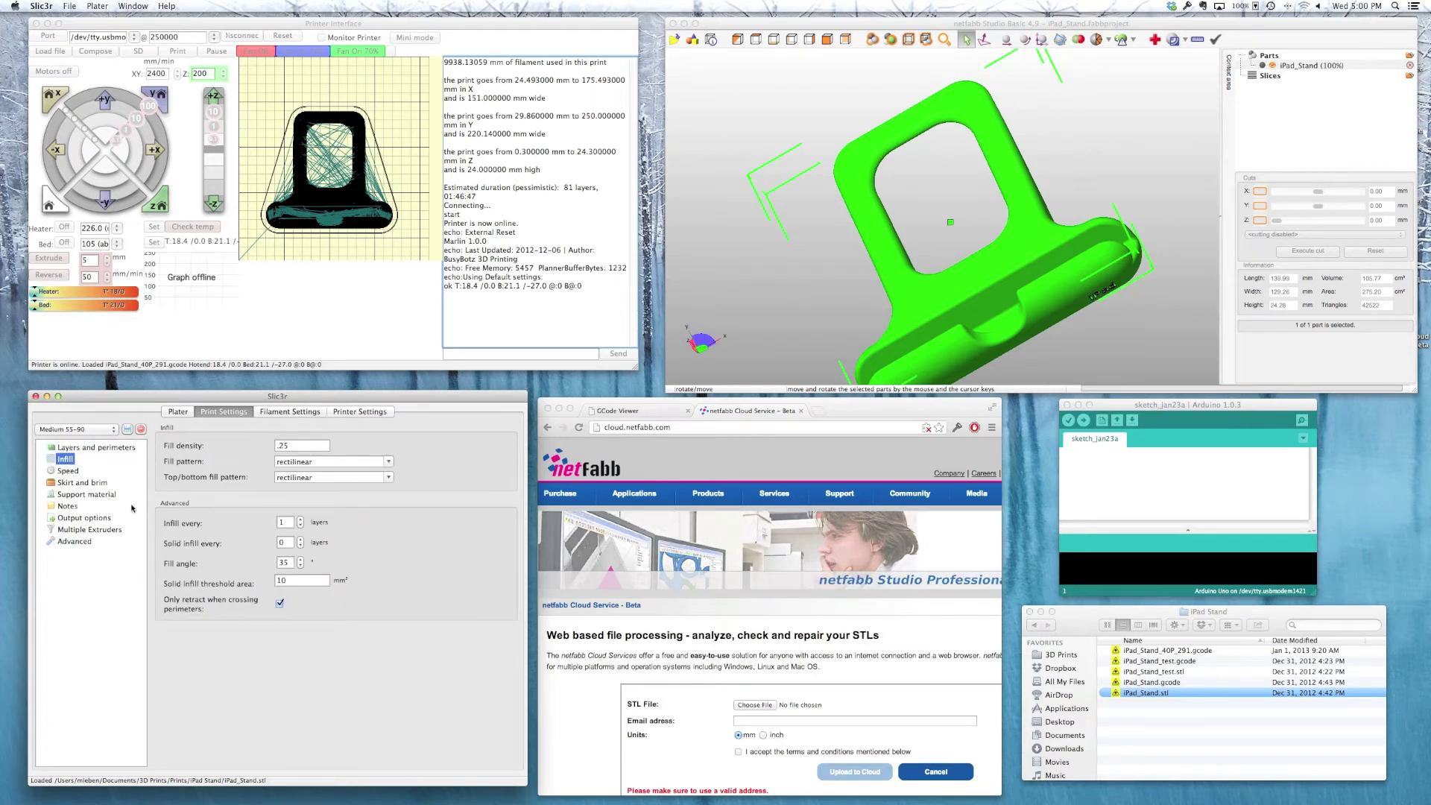
{"action": "left_click", "coordinate": [68, 471]}
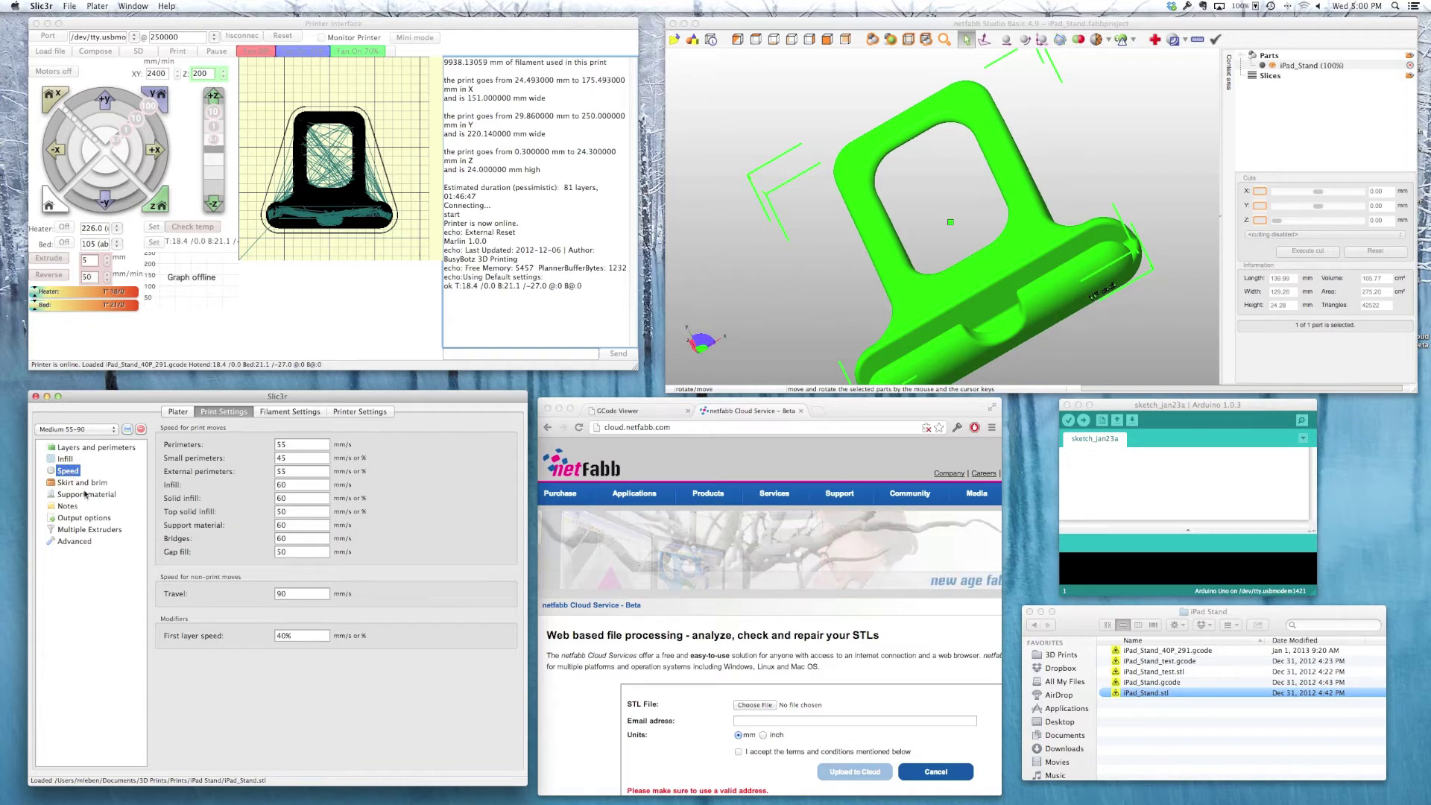
{"action": "left_click", "coordinate": [75, 542]}
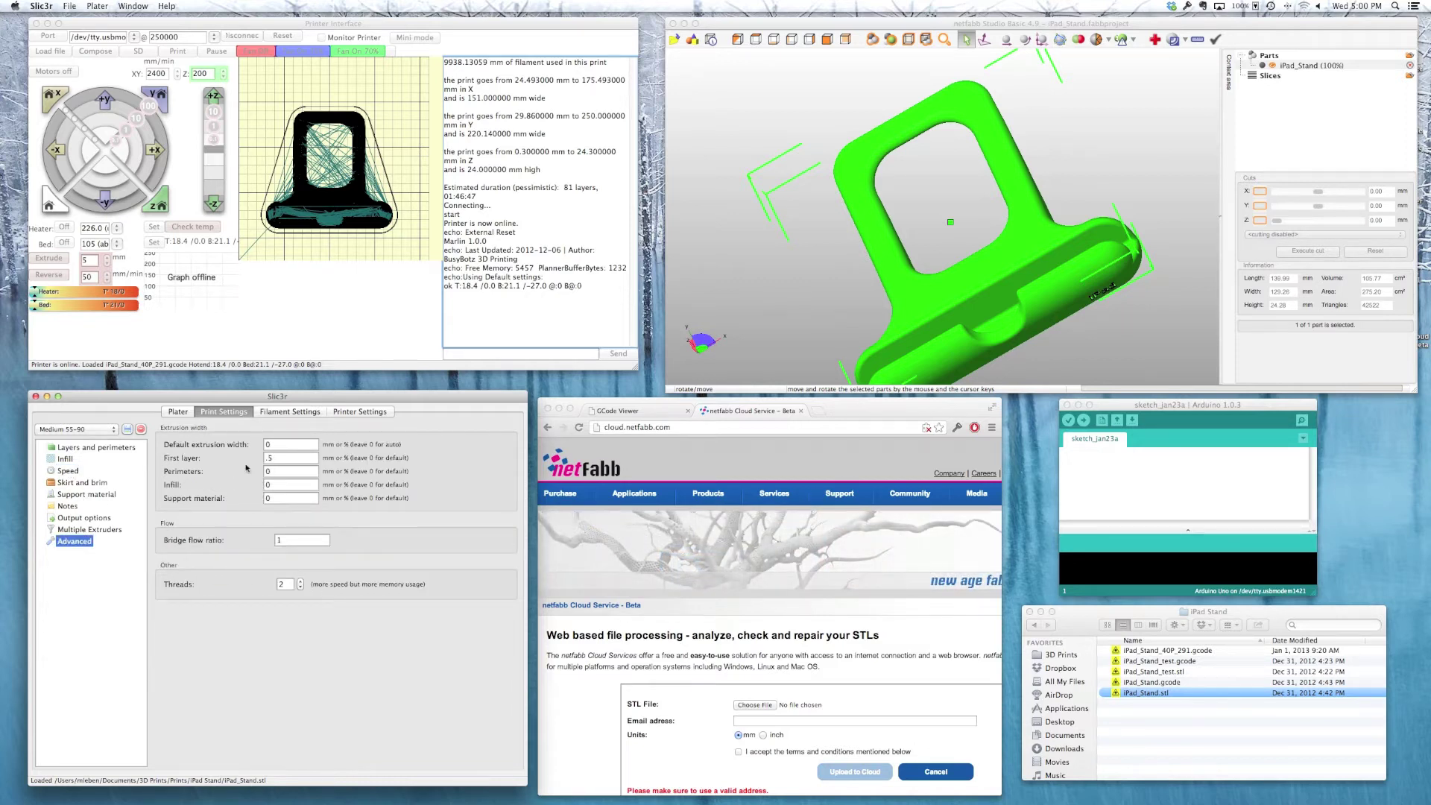
Review the filament settings, including the filament diameter and the cooling options.
{"action": "left_click", "coordinate": [291, 412]}
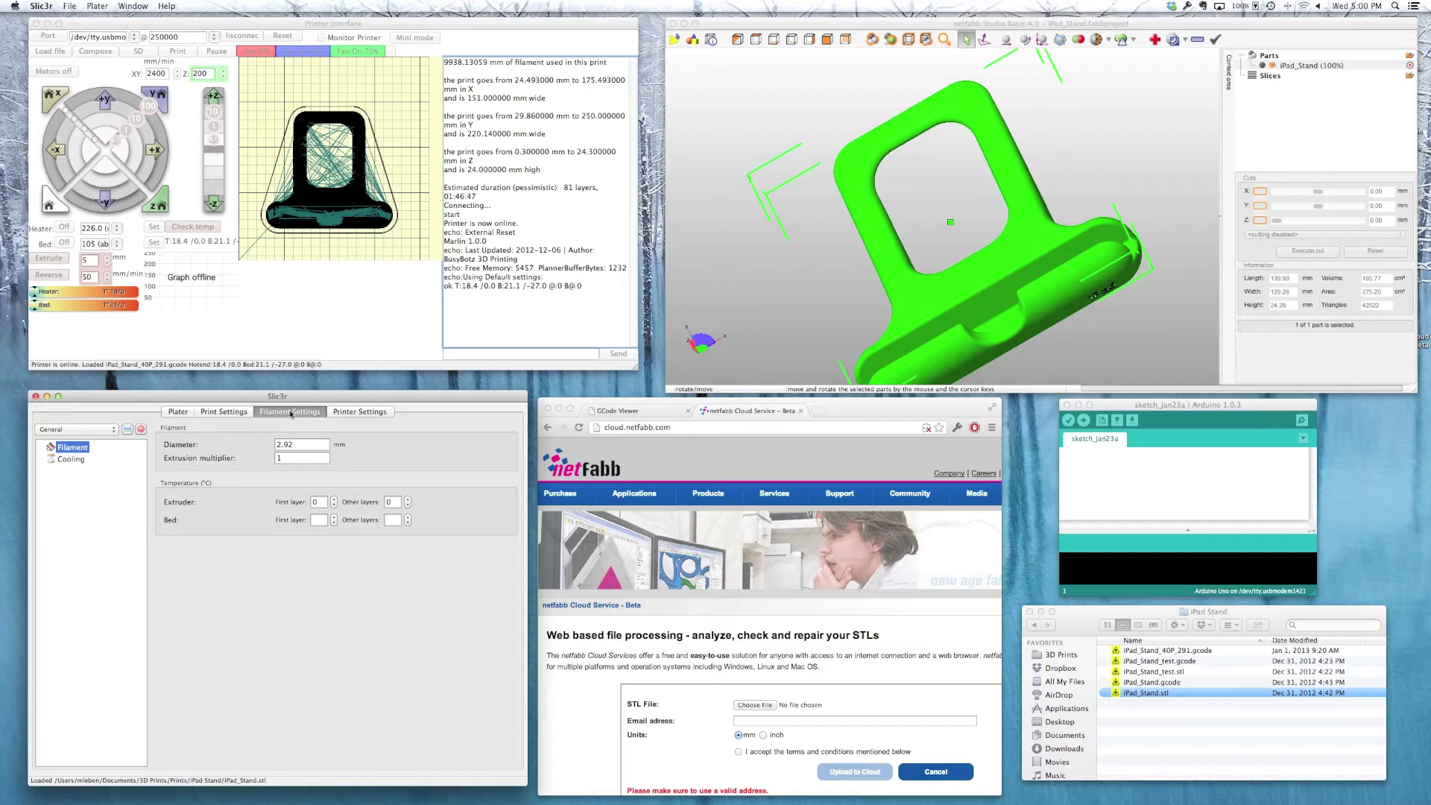
{"action": "double_click", "coordinate": [305, 444]}
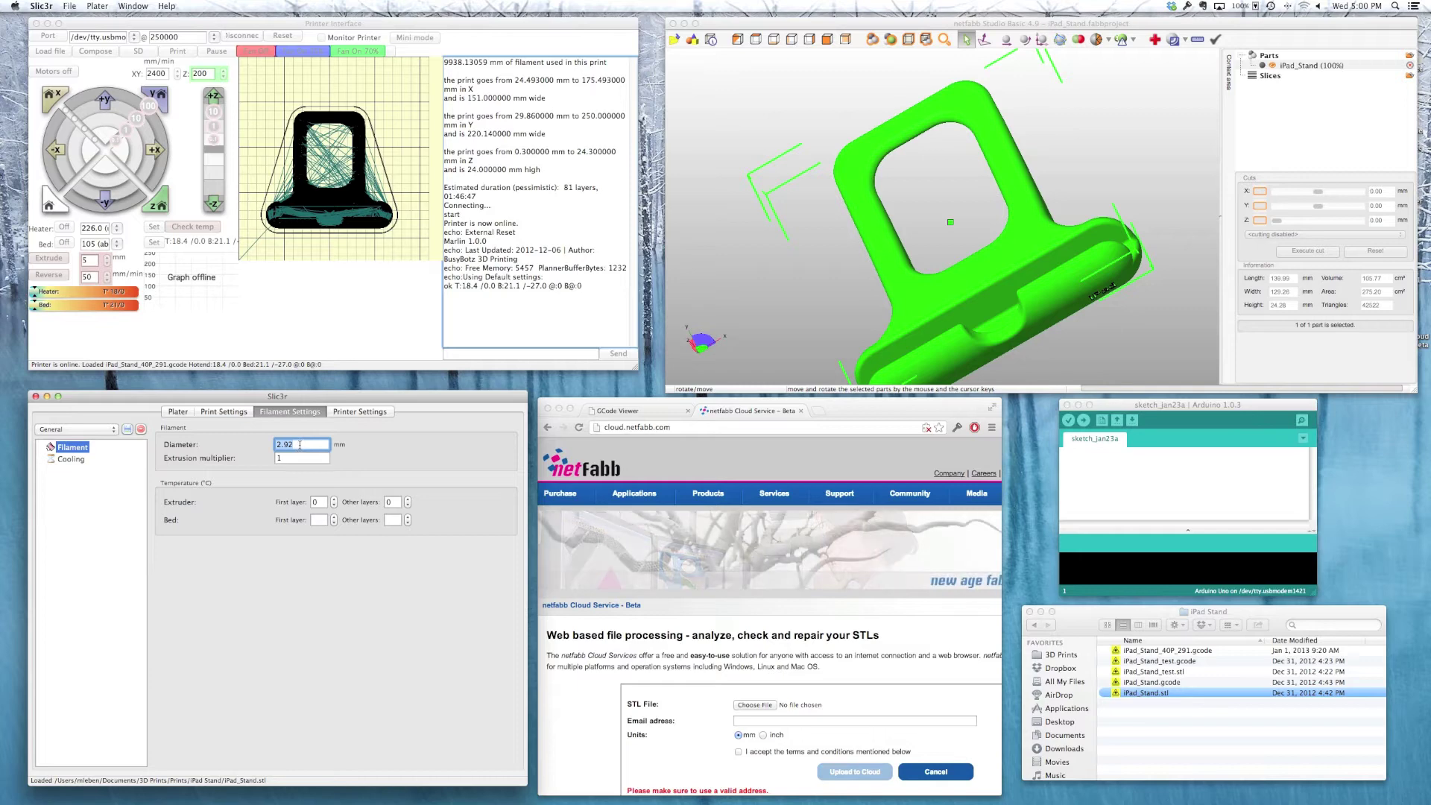
{"action": "left_click", "coordinate": [70, 460]}
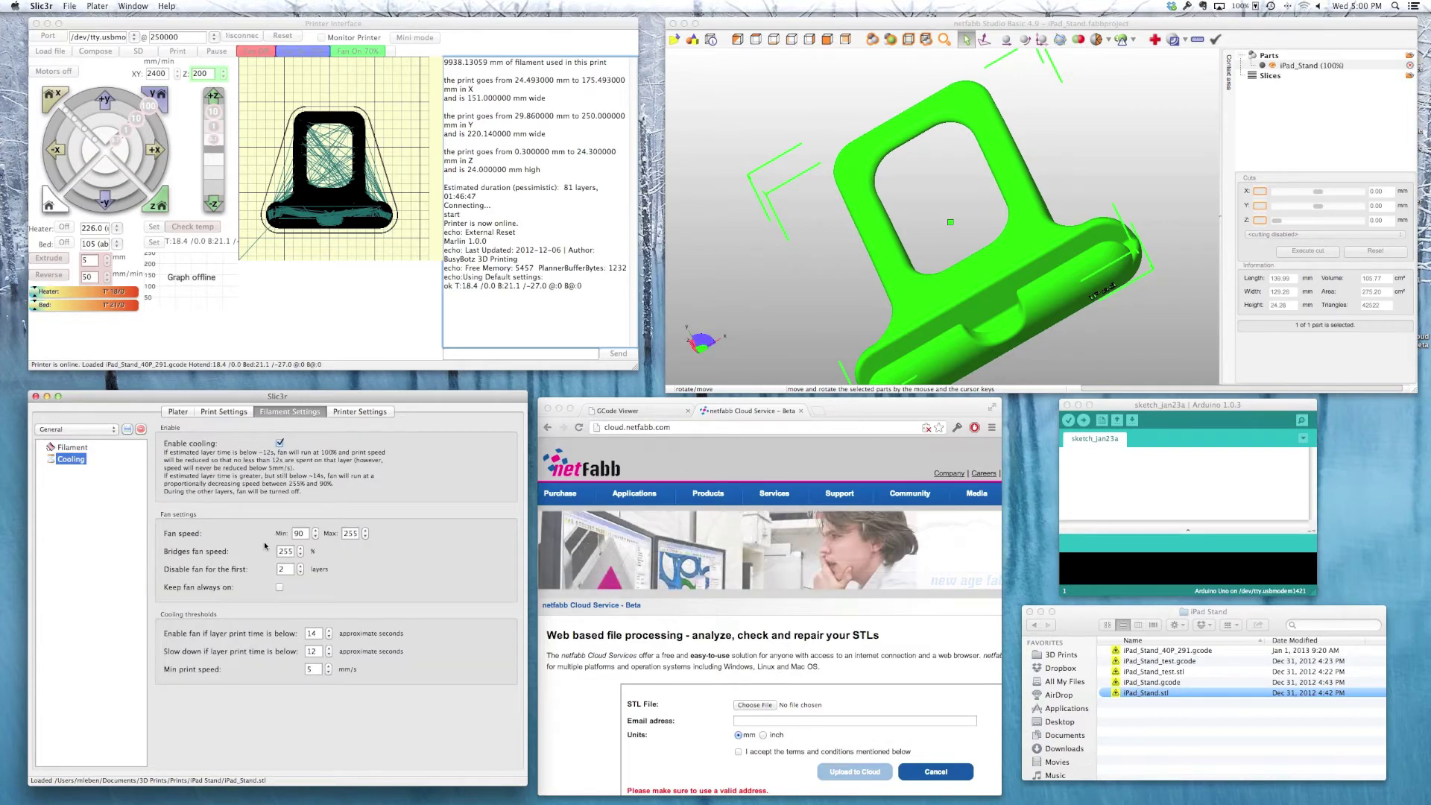
Review the printer settings for bed size, G-code flavor, and the Extruder 1 nozzle and retraction.
{"action": "left_click", "coordinate": [359, 412]}
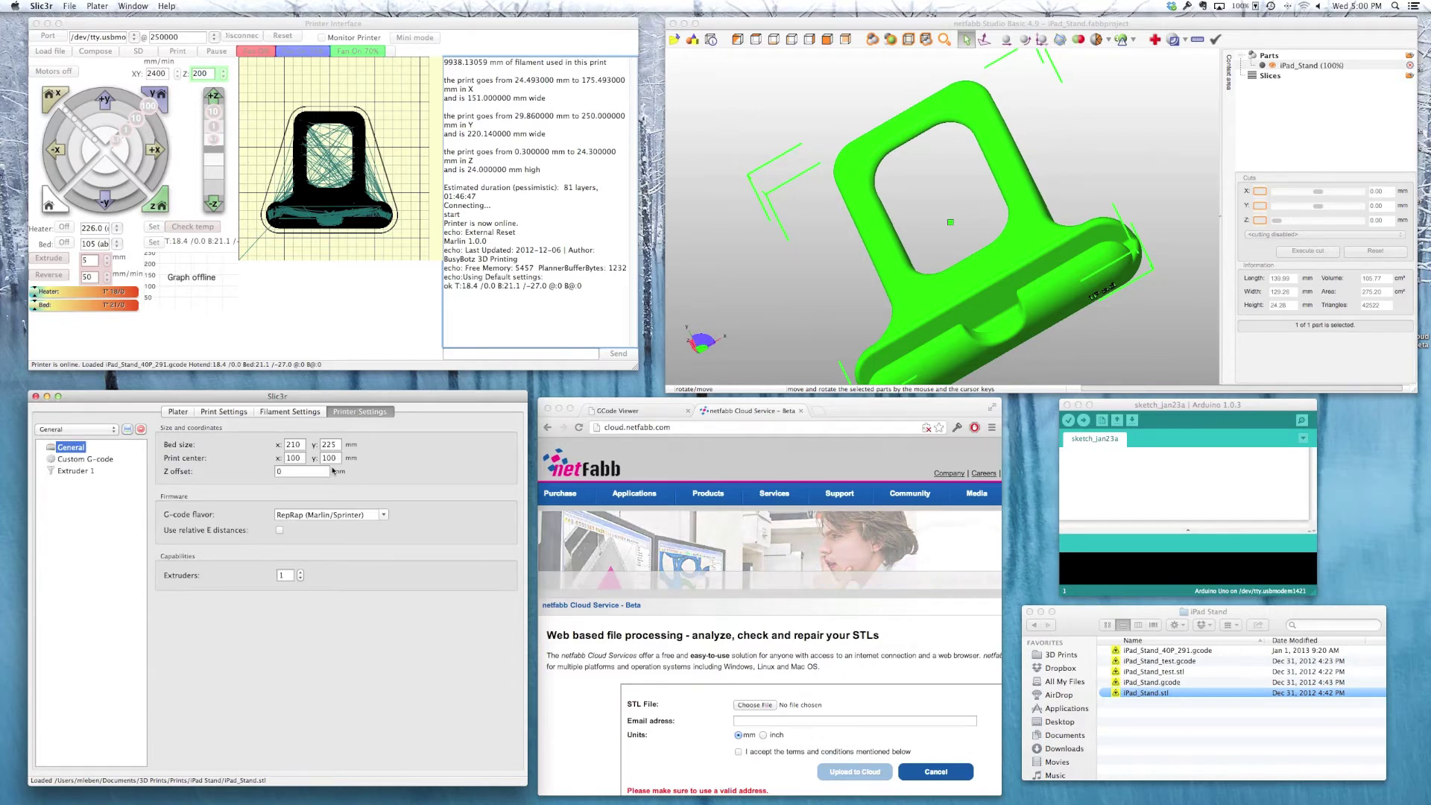
{"action": "left_click", "coordinate": [76, 471]}
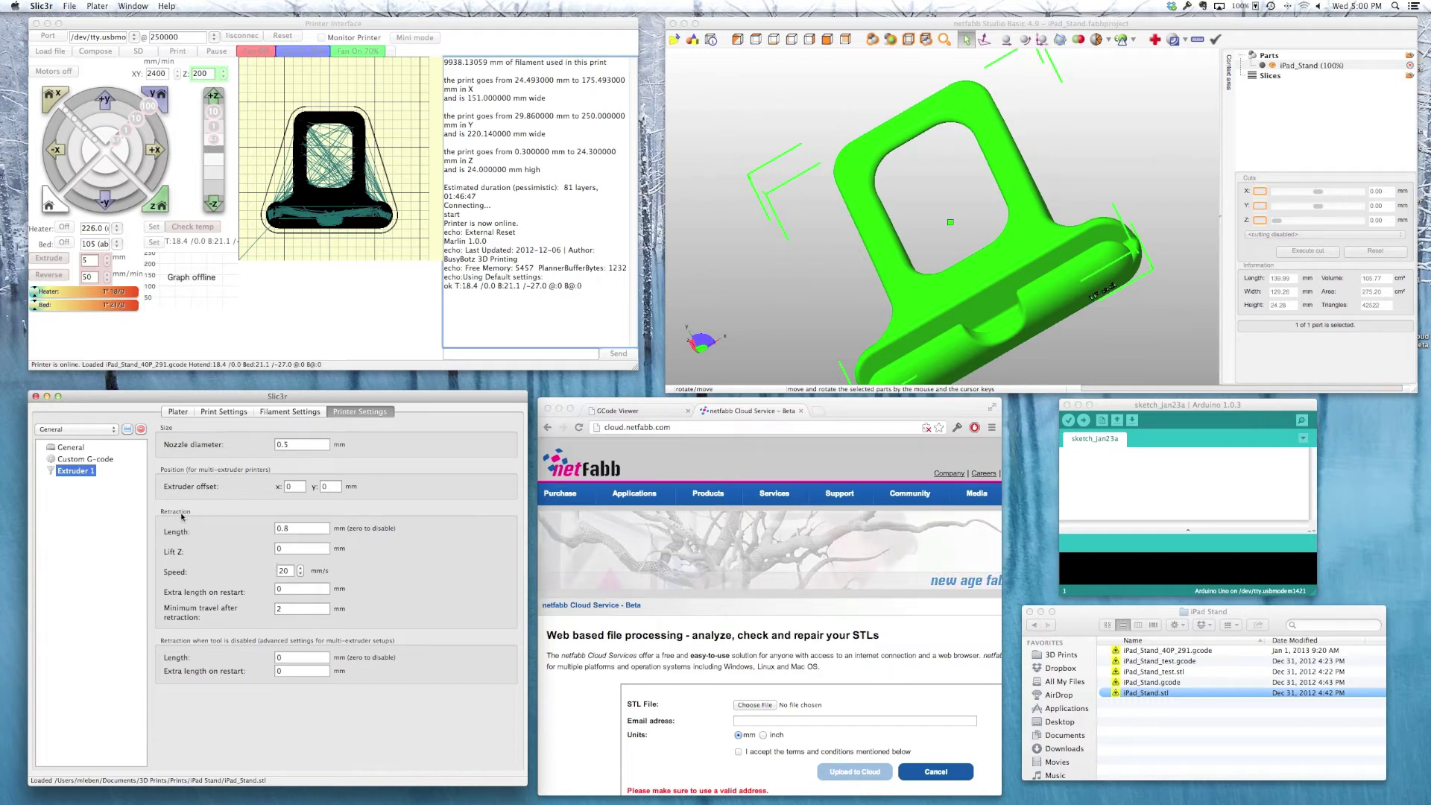
{"action": "left_click", "coordinate": [71, 447]}
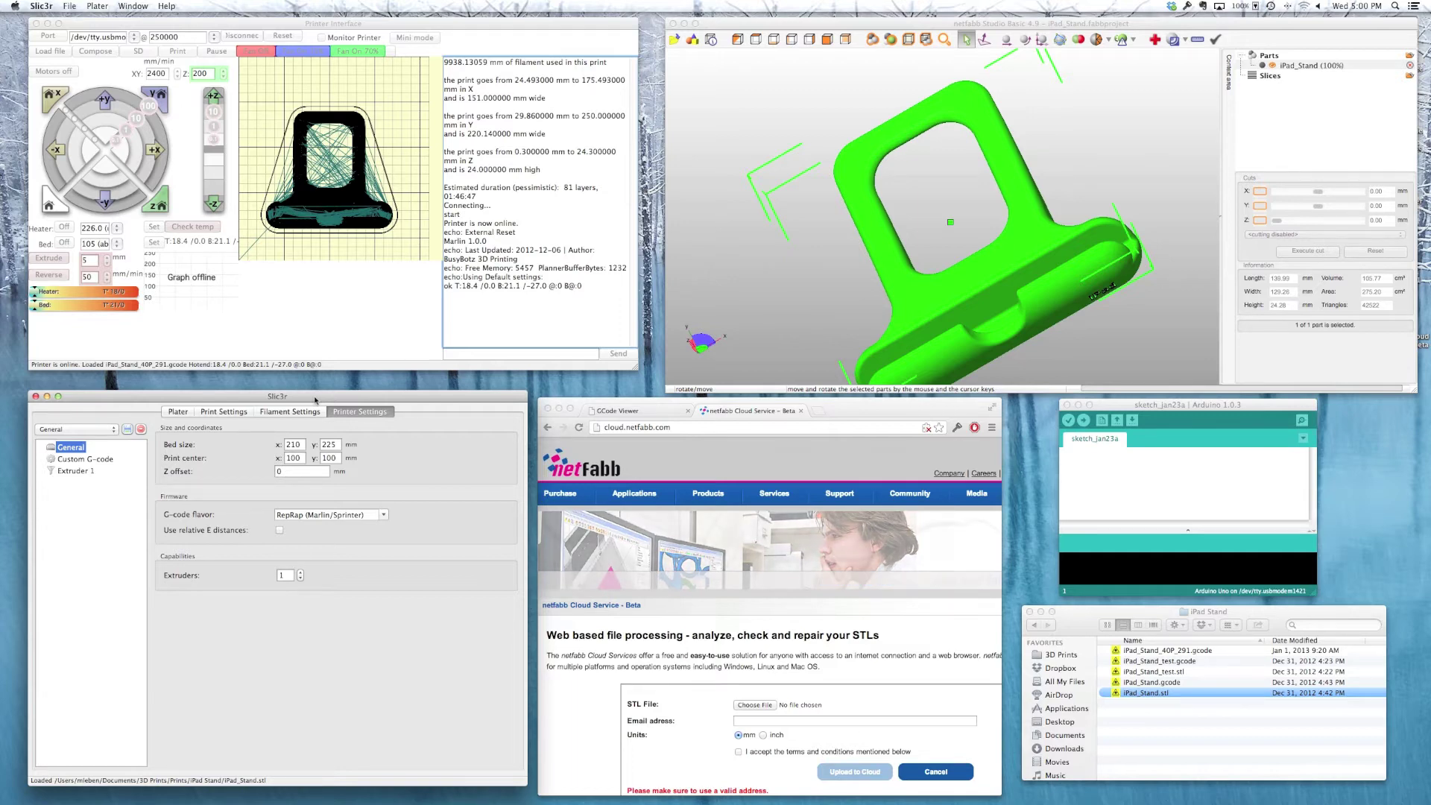
Switch to GCode Viewer in Chrome and examine the iPad stand's overall toolpaths, infill and front cut-out up close.
{"action": "left_click", "coordinate": [641, 414]}
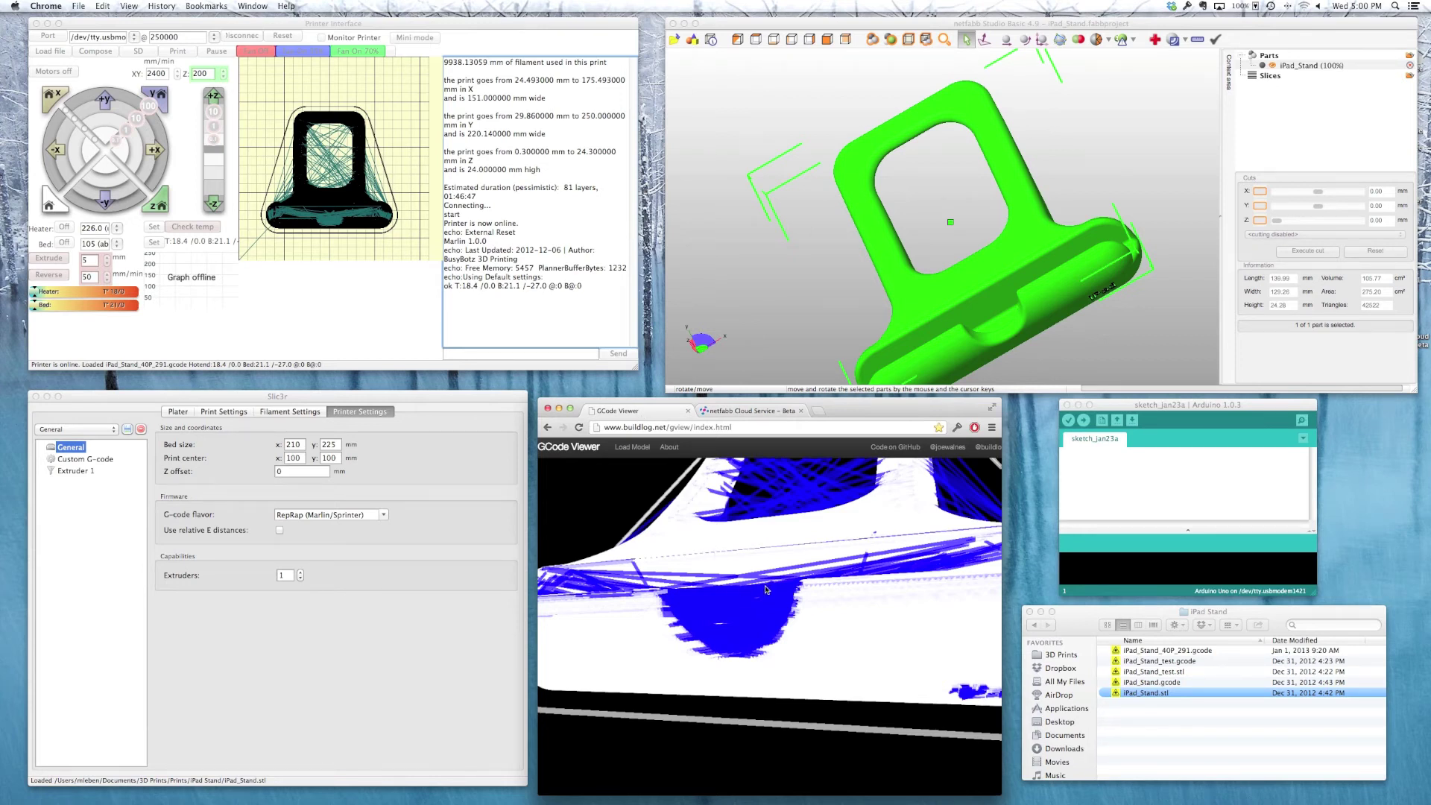
{"action": "scroll", "coordinate": [770, 589], "scroll_direction": "down", "scroll_amount": 5}
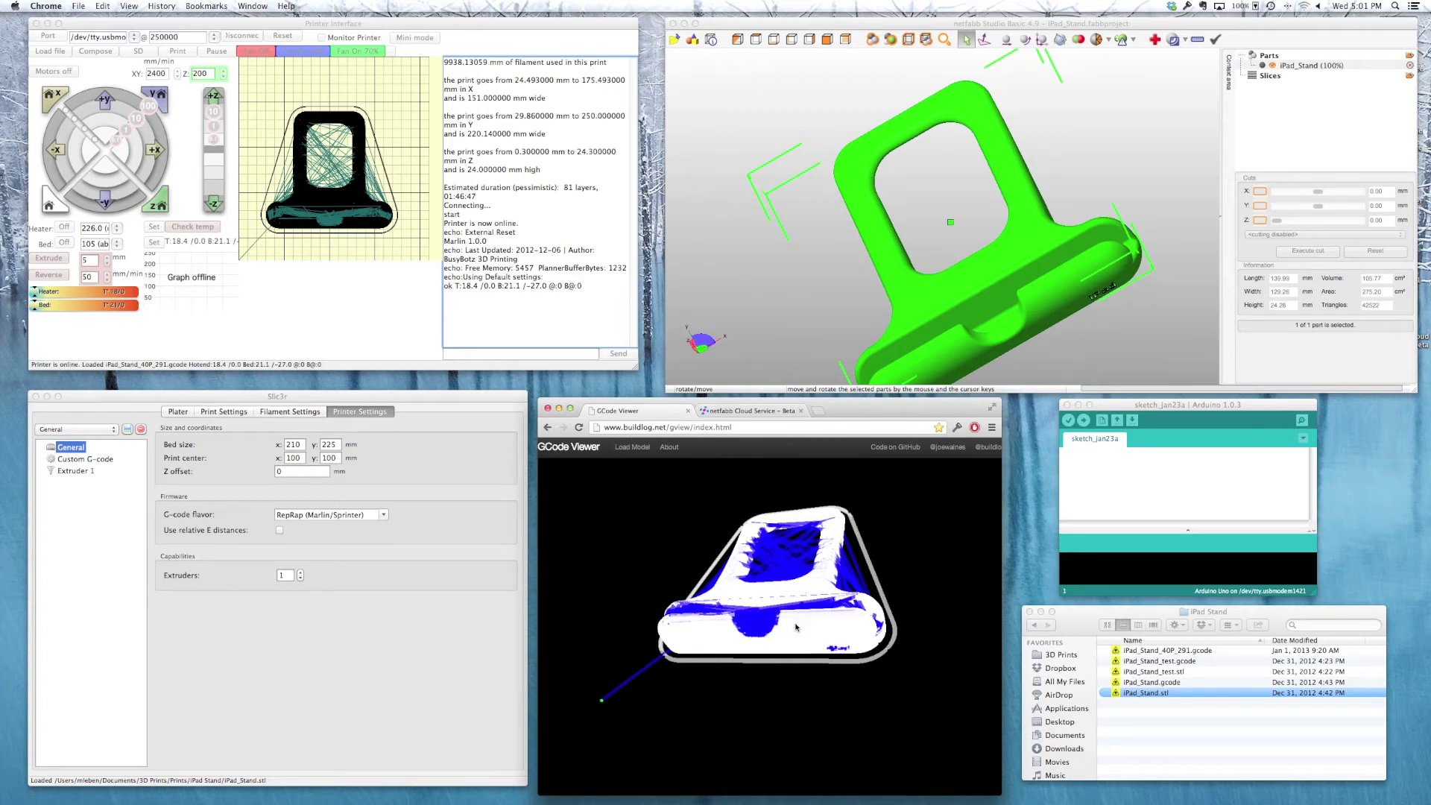
{"action": "scroll", "coordinate": [793, 596], "scroll_direction": "up", "scroll_amount": 5}
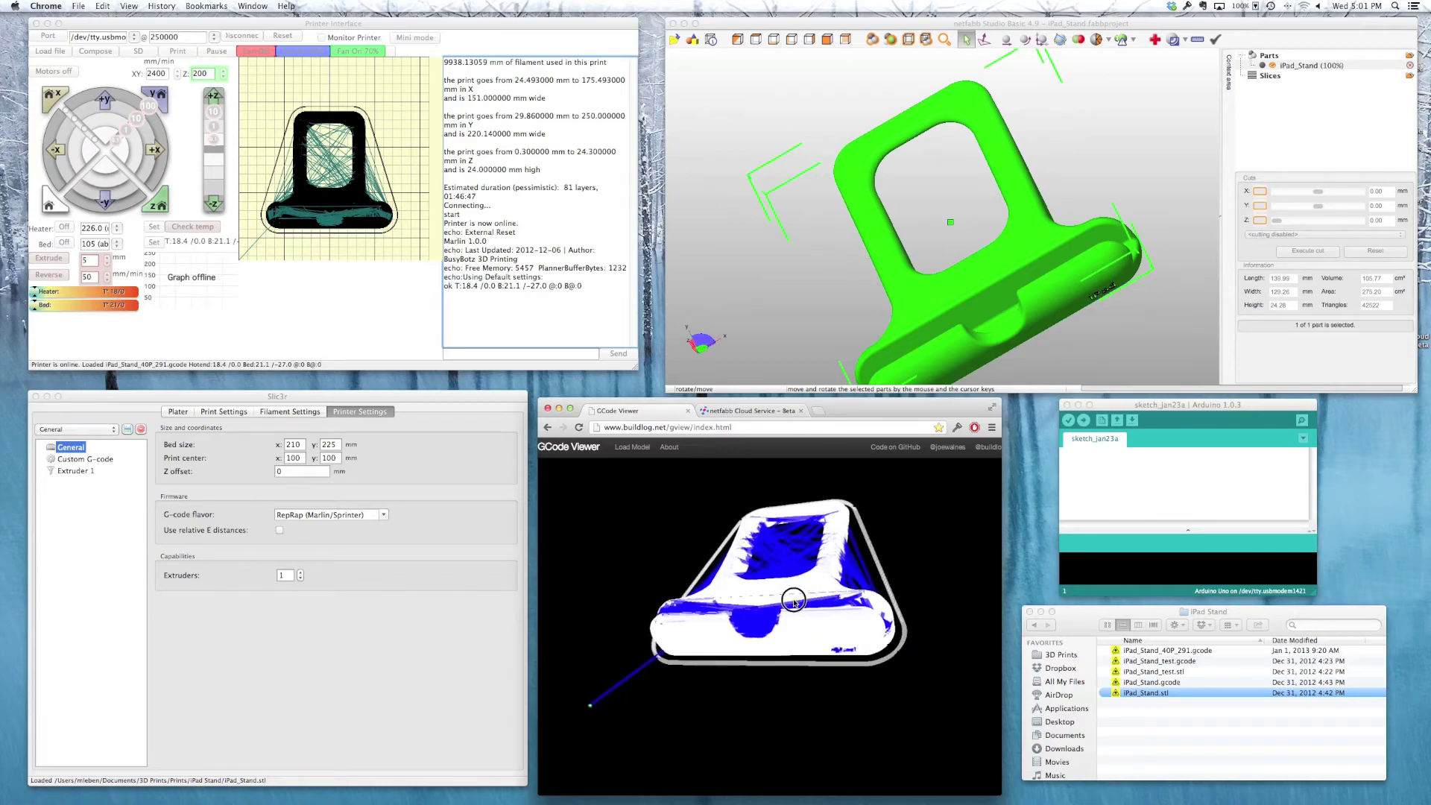
{"action": "scroll", "coordinate": [792, 530], "scroll_direction": "up", "scroll_amount": 5}
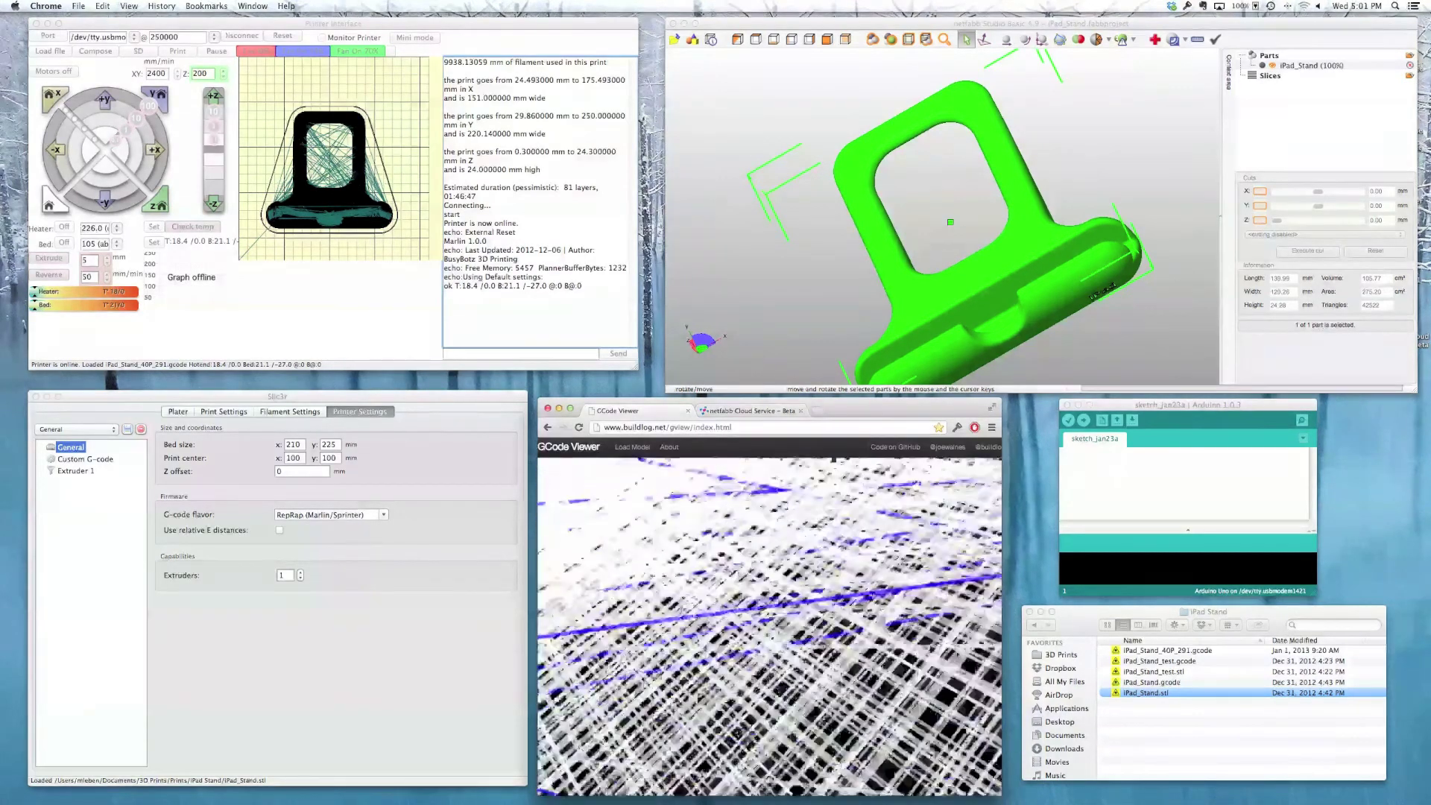
{"action": "scroll", "coordinate": [796, 529], "scroll_direction": "down", "scroll_amount": 5}
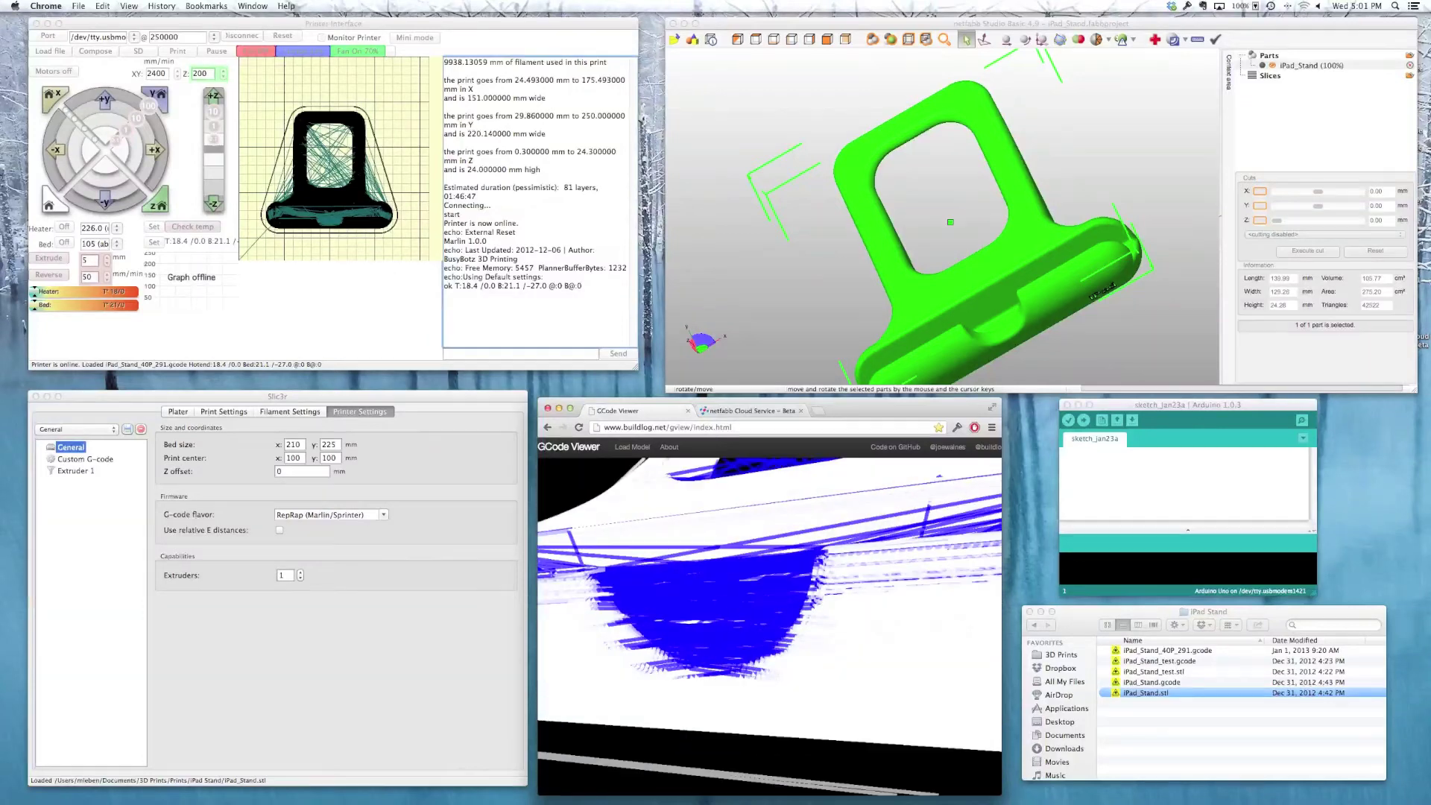
{"action": "left_click_drag", "start_coordinate": [805, 609], "coordinate": [885, 638]}
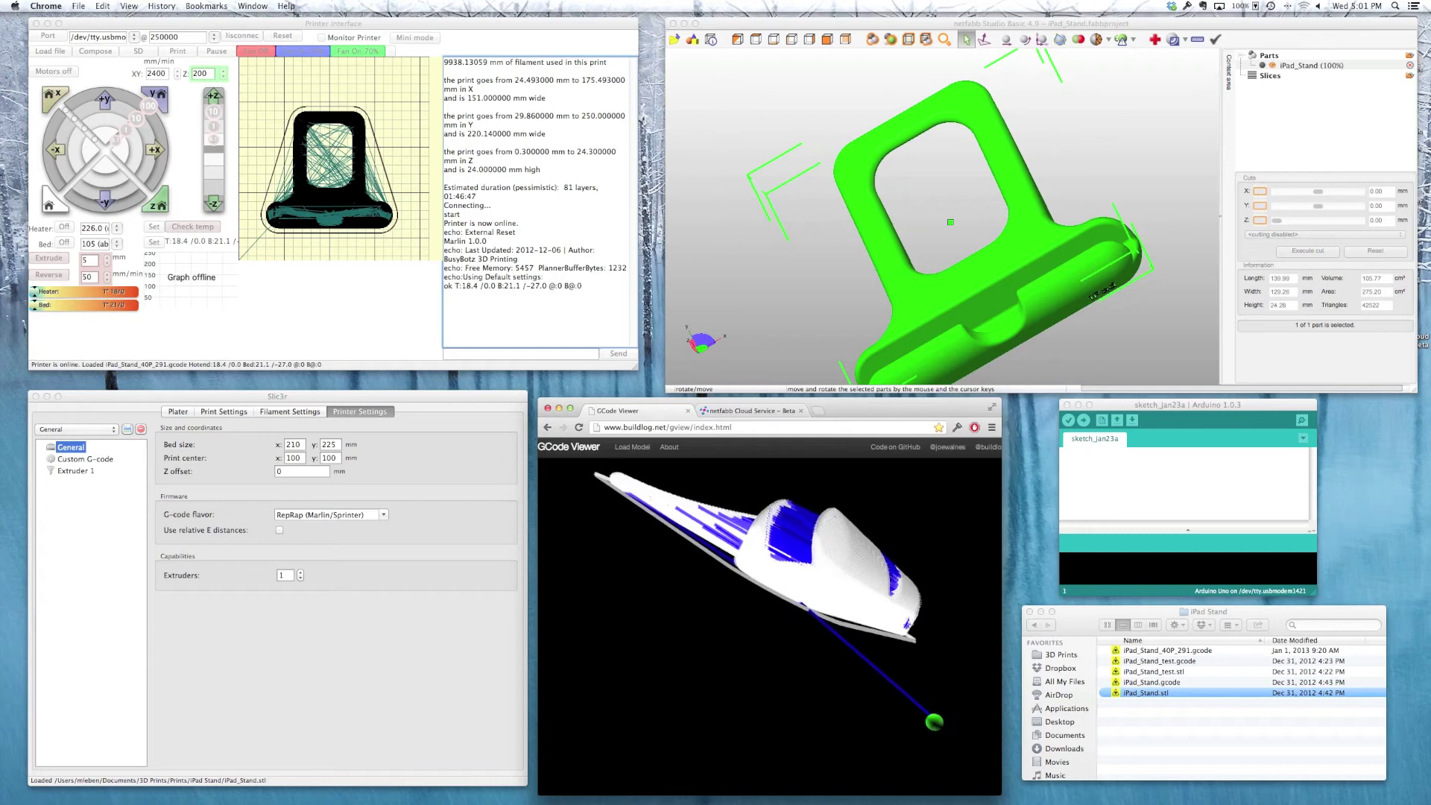
{"action": "scroll", "coordinate": [886, 638], "scroll_direction": "up", "scroll_amount": 5}
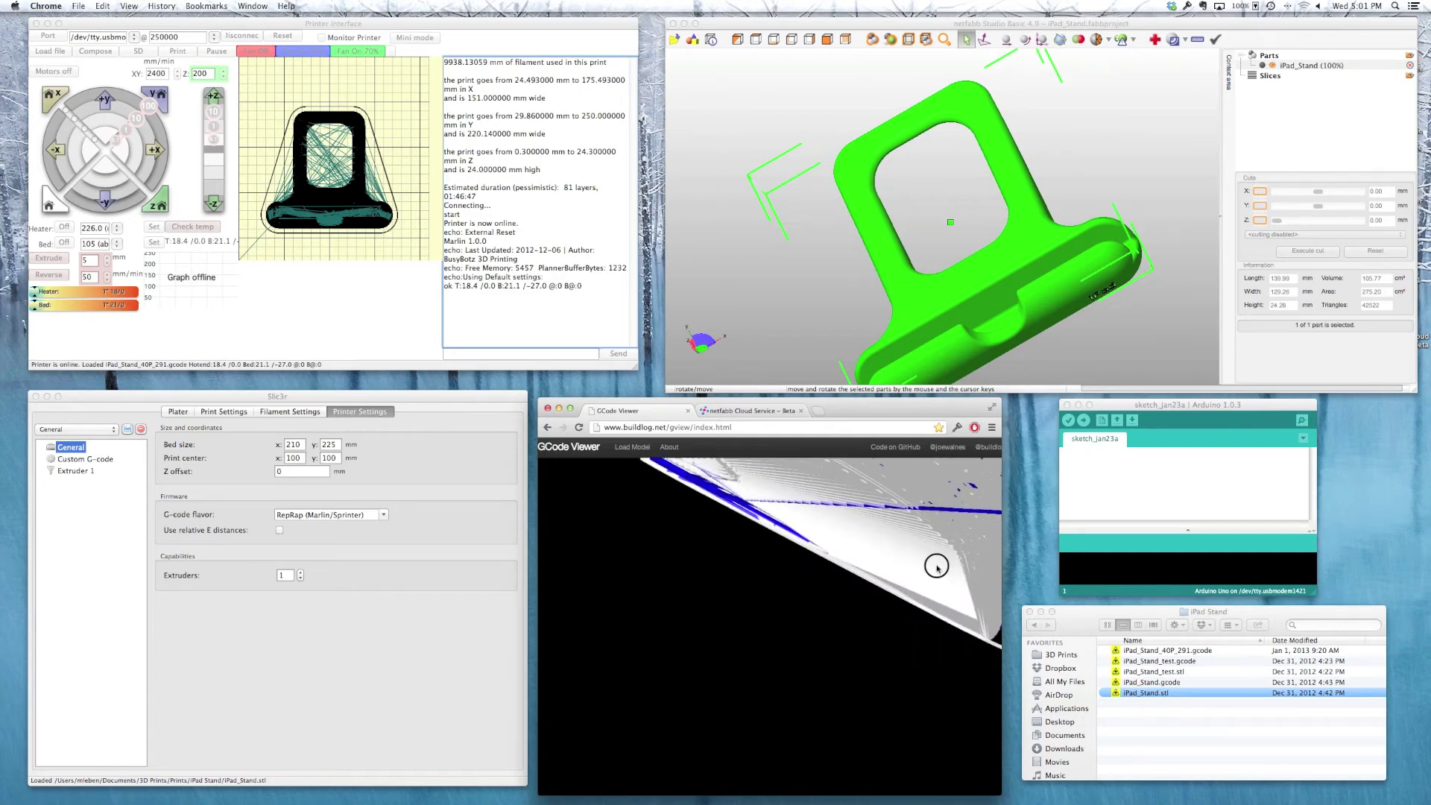
{"action": "scroll", "coordinate": [882, 584], "scroll_direction": "up", "scroll_amount": 5}
{"action": "left_click_drag", "start_coordinate": [880, 596], "coordinate": [835, 630]}
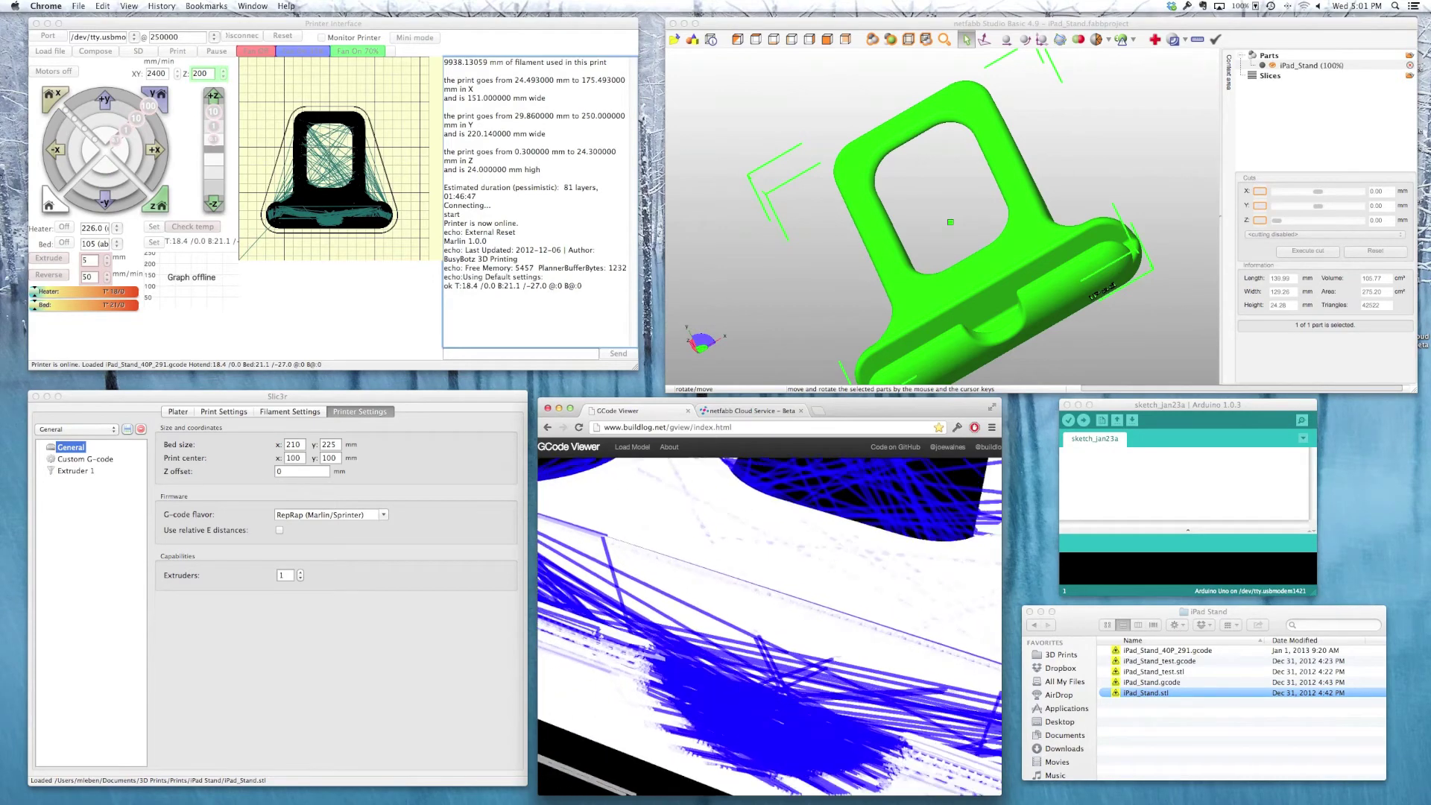
Examine the blue travel moves along the iPad stand's side and lip in the G-code preview, from close-up to the whole part.
{"action": "scroll", "coordinate": [837, 695], "scroll_direction": "down", "scroll_amount": 10}
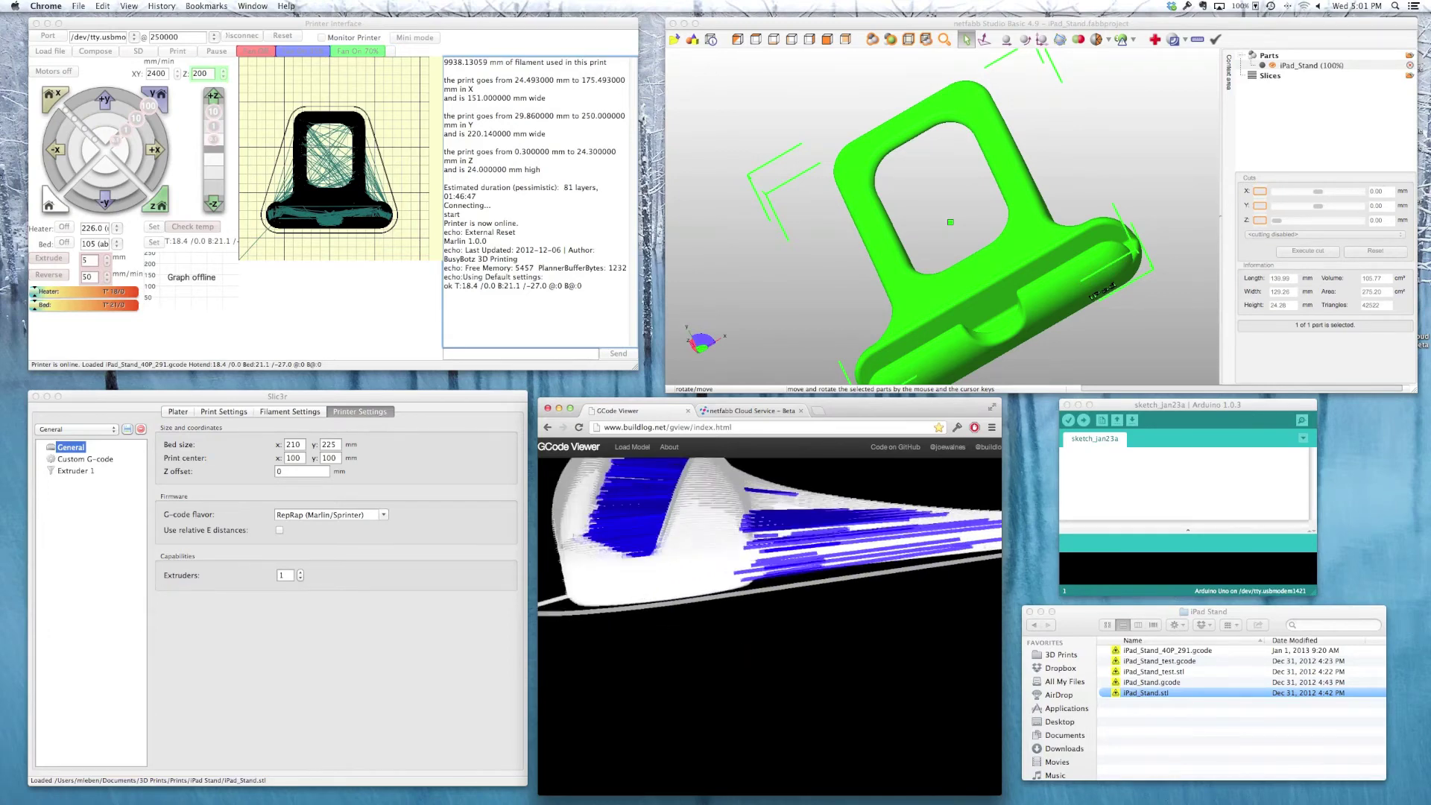
{"action": "mouse_move", "coordinate": [696, 571]}
{"action": "left_mouse_down"}
{"action": "mouse_move", "coordinate": [709, 579]}
{"action": "mouse_move", "coordinate": [679, 568]}
{"action": "left_mouse_up"}
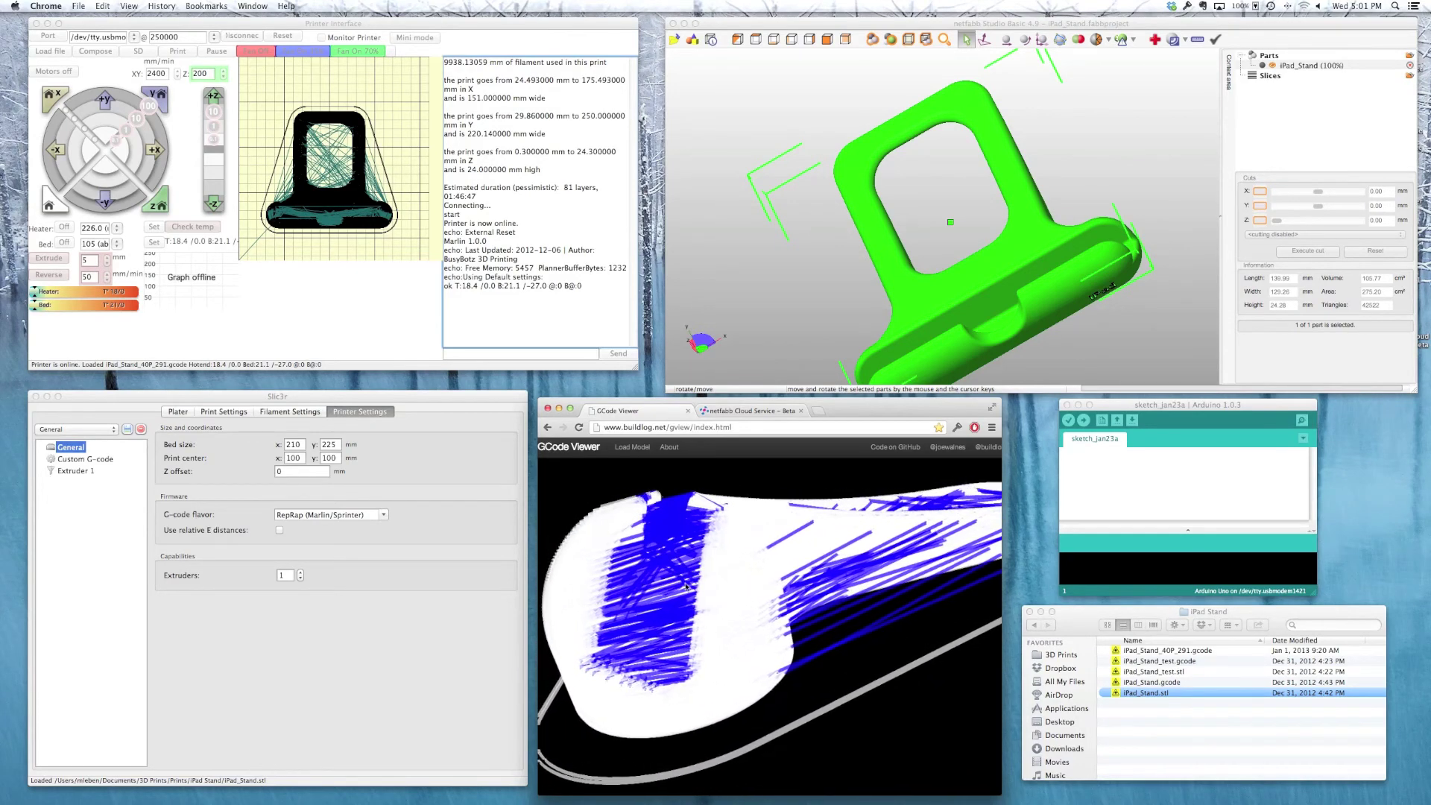
{"action": "scroll", "coordinate": [662, 612], "scroll_direction": "up", "scroll_amount": 5}
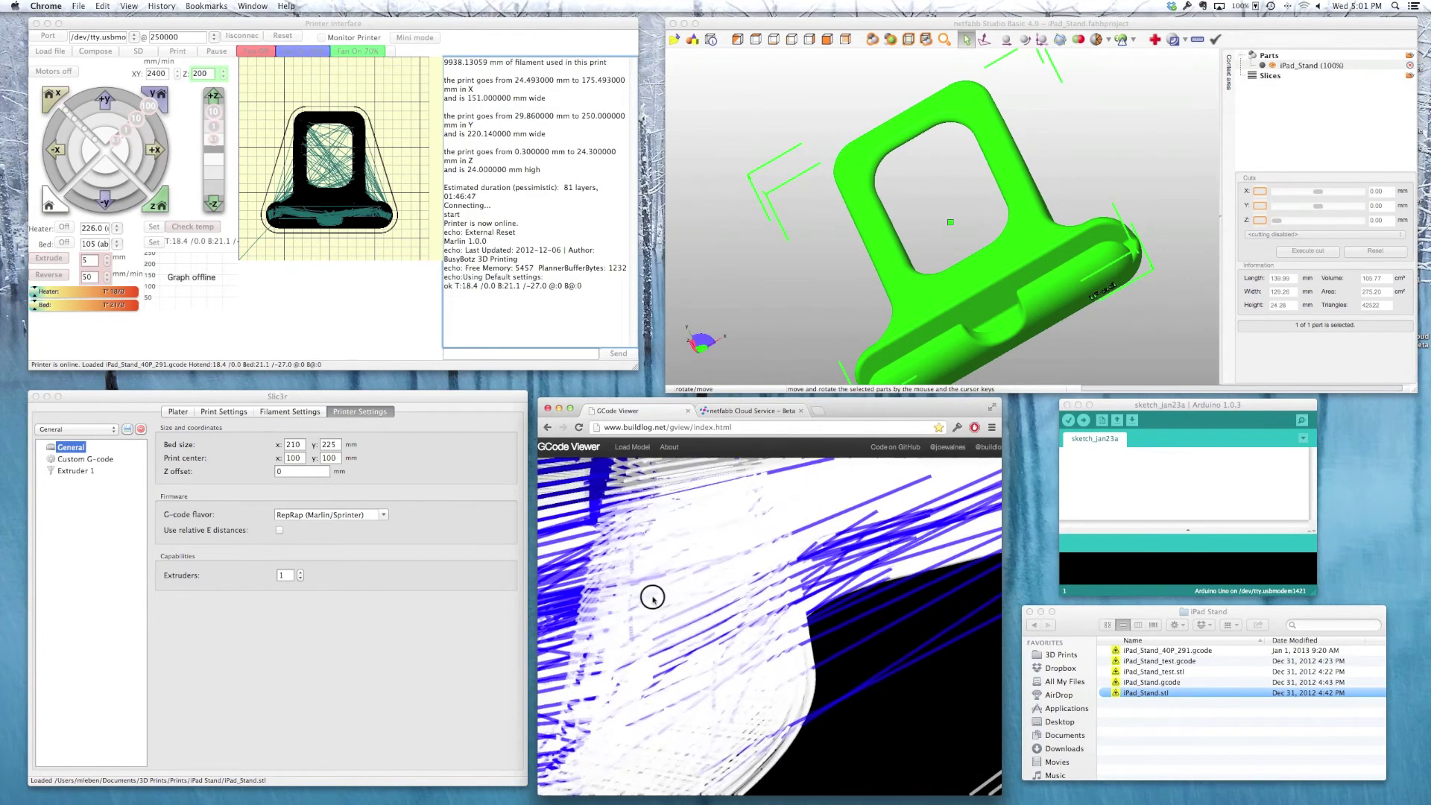
{"action": "scroll", "coordinate": [659, 599], "scroll_direction": "down", "scroll_amount": 5}
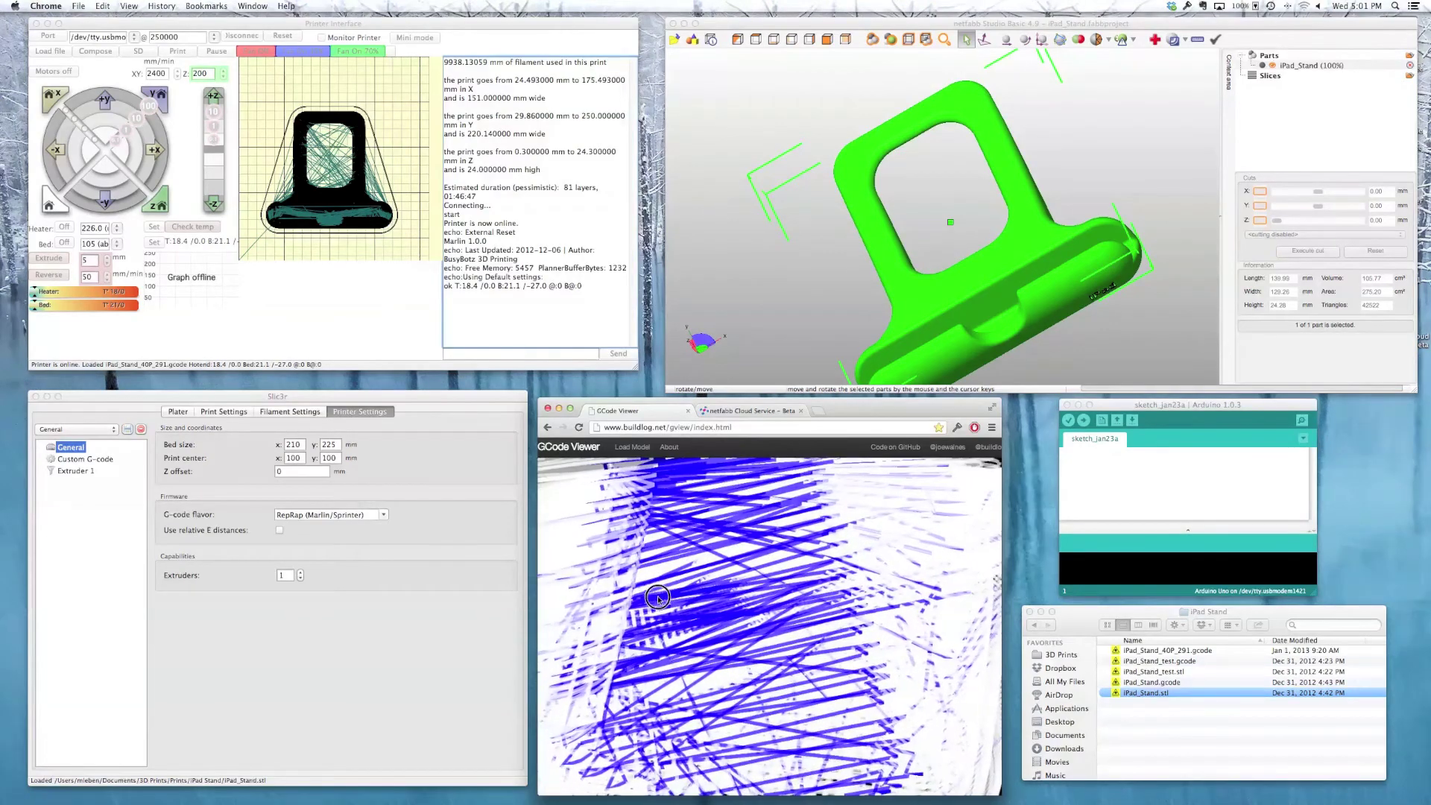
{"action": "scroll", "coordinate": [660, 599], "scroll_direction": "up", "scroll_amount": 3}
{"action": "scroll", "coordinate": [691, 552], "scroll_direction": "up", "scroll_amount": 3}
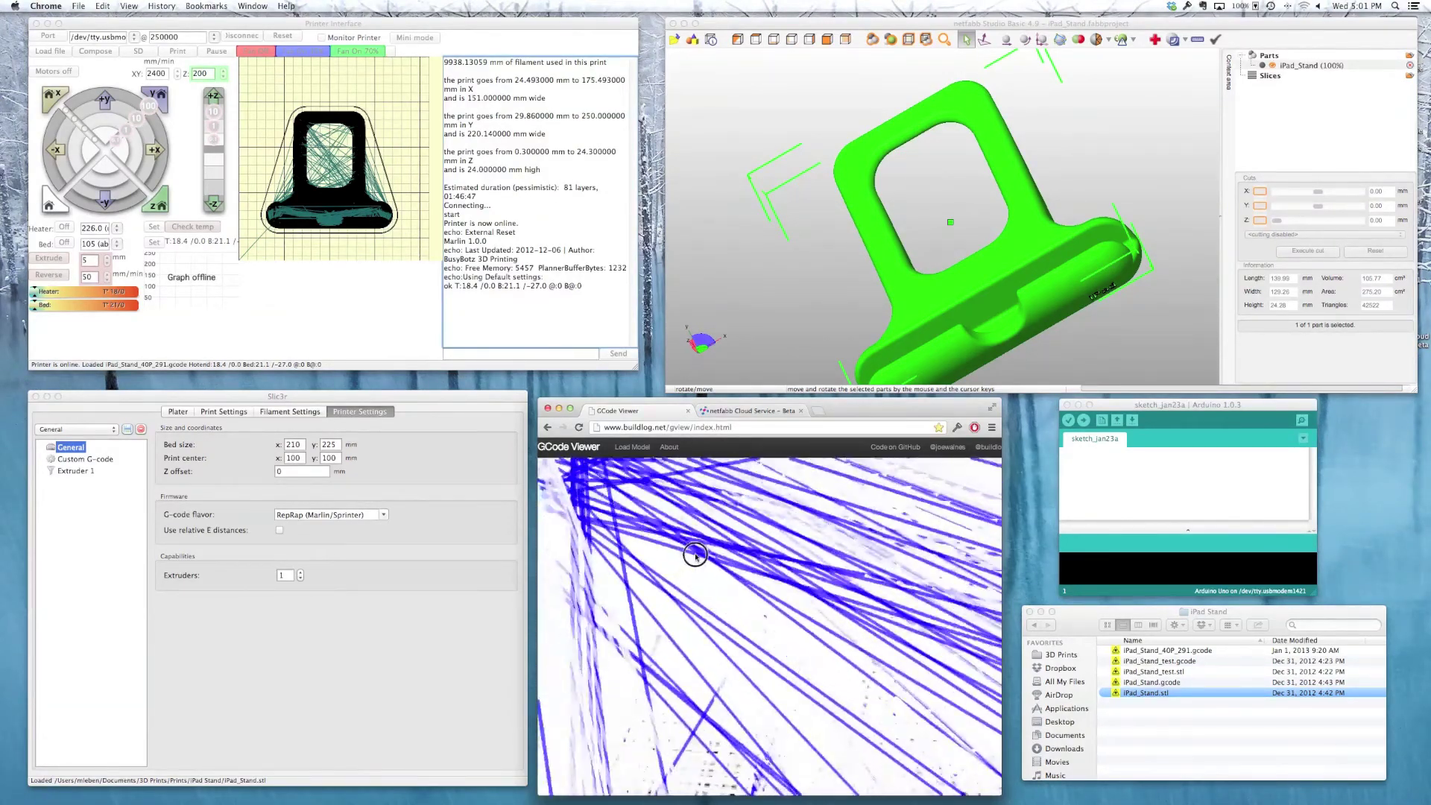
{"action": "scroll", "coordinate": [664, 540], "scroll_direction": "down", "scroll_amount": 5}
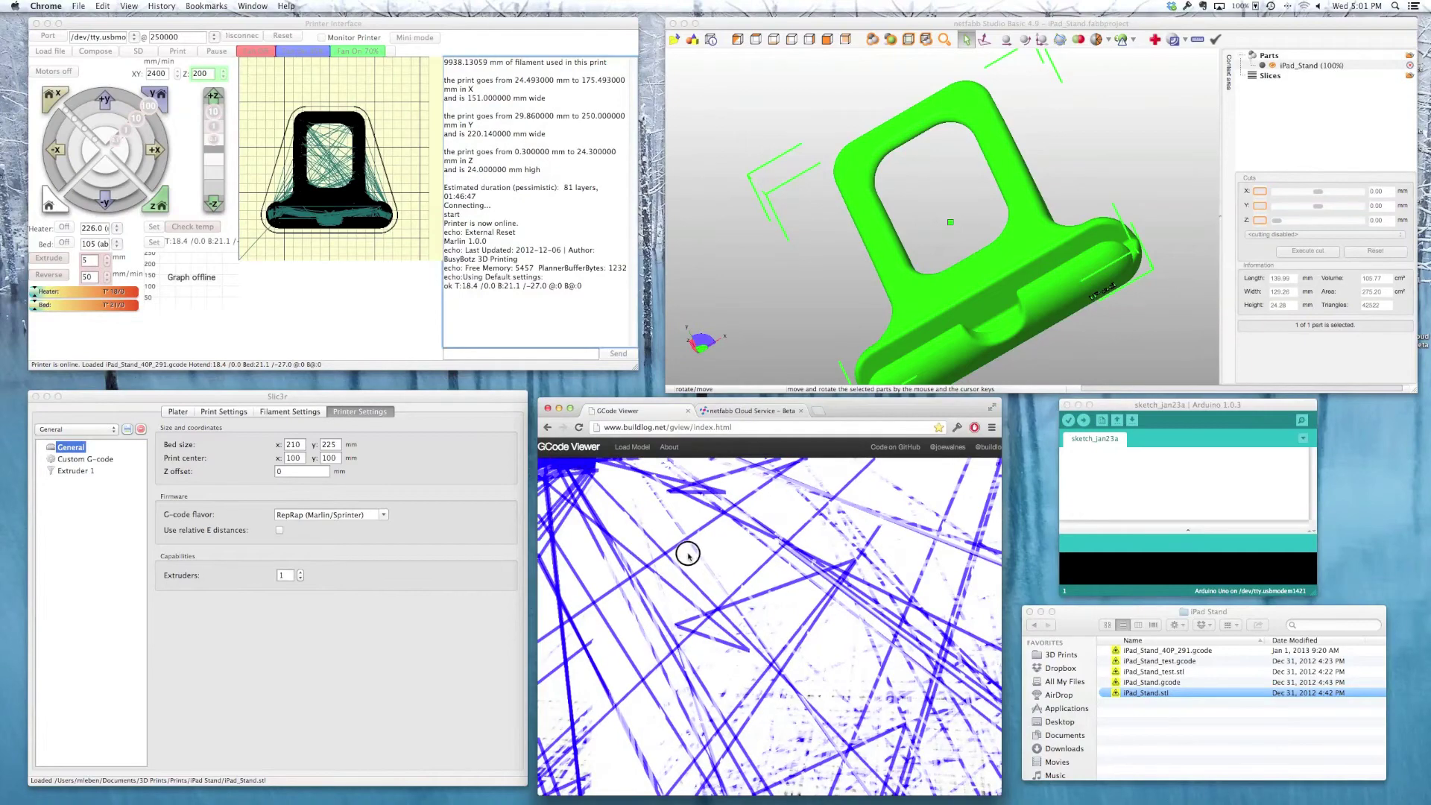
{"action": "scroll", "coordinate": [735, 613], "scroll_direction": "down", "scroll_amount": 3}
{"action": "mouse_move", "coordinate": [735, 613]}
{"action": "left_mouse_down"}
{"action": "mouse_move", "coordinate": [766, 623]}
{"action": "mouse_move", "coordinate": [735, 620]}
{"action": "left_mouse_up"}
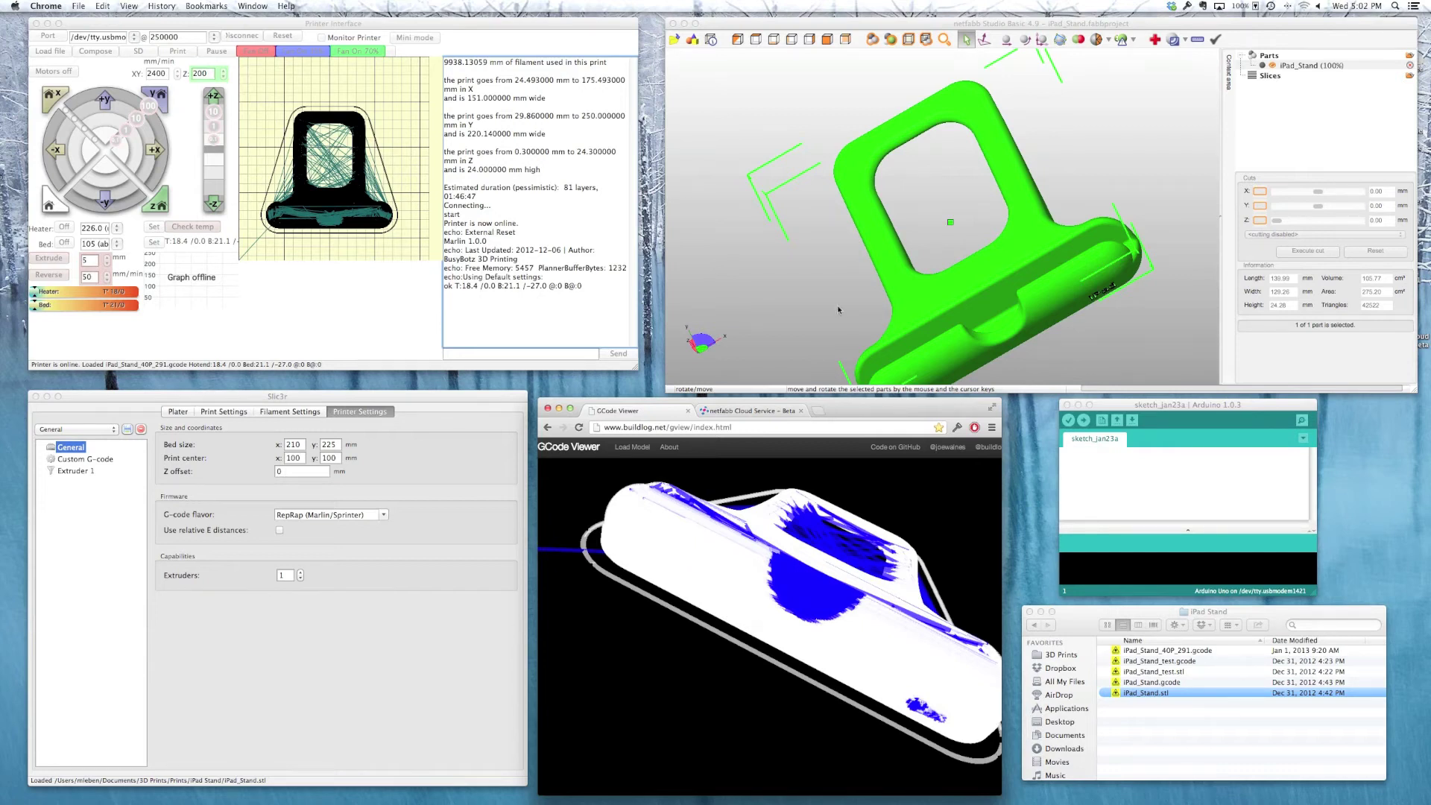
Switch to netfabb Studio Basic, reselect the iPad_Stand part, and inspect its front lip and back frame from different angles.
{"action": "left_click", "coordinate": [936, 28]}
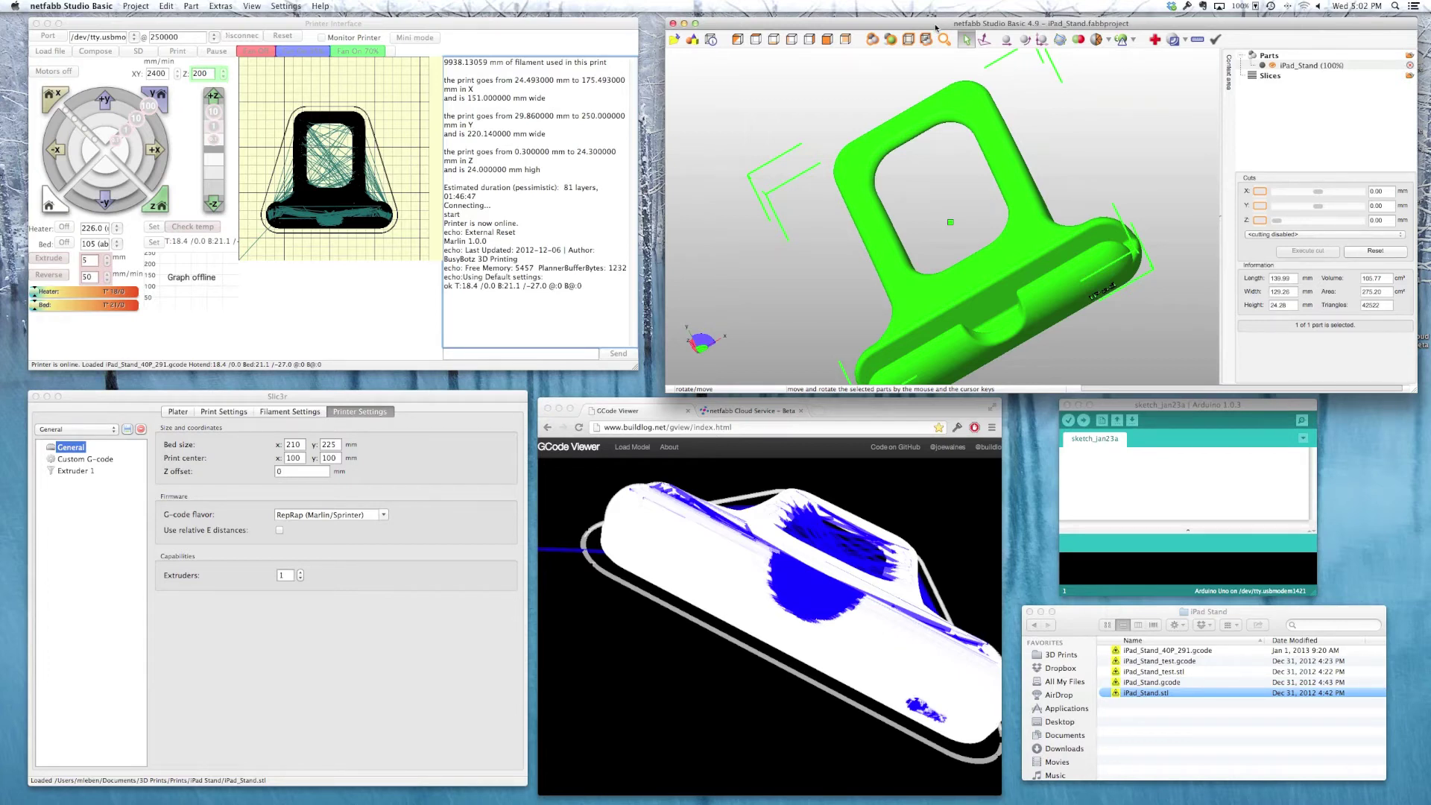
{"action": "left_click_drag", "start_coordinate": [1012, 26], "coordinate": [1002, 22]}
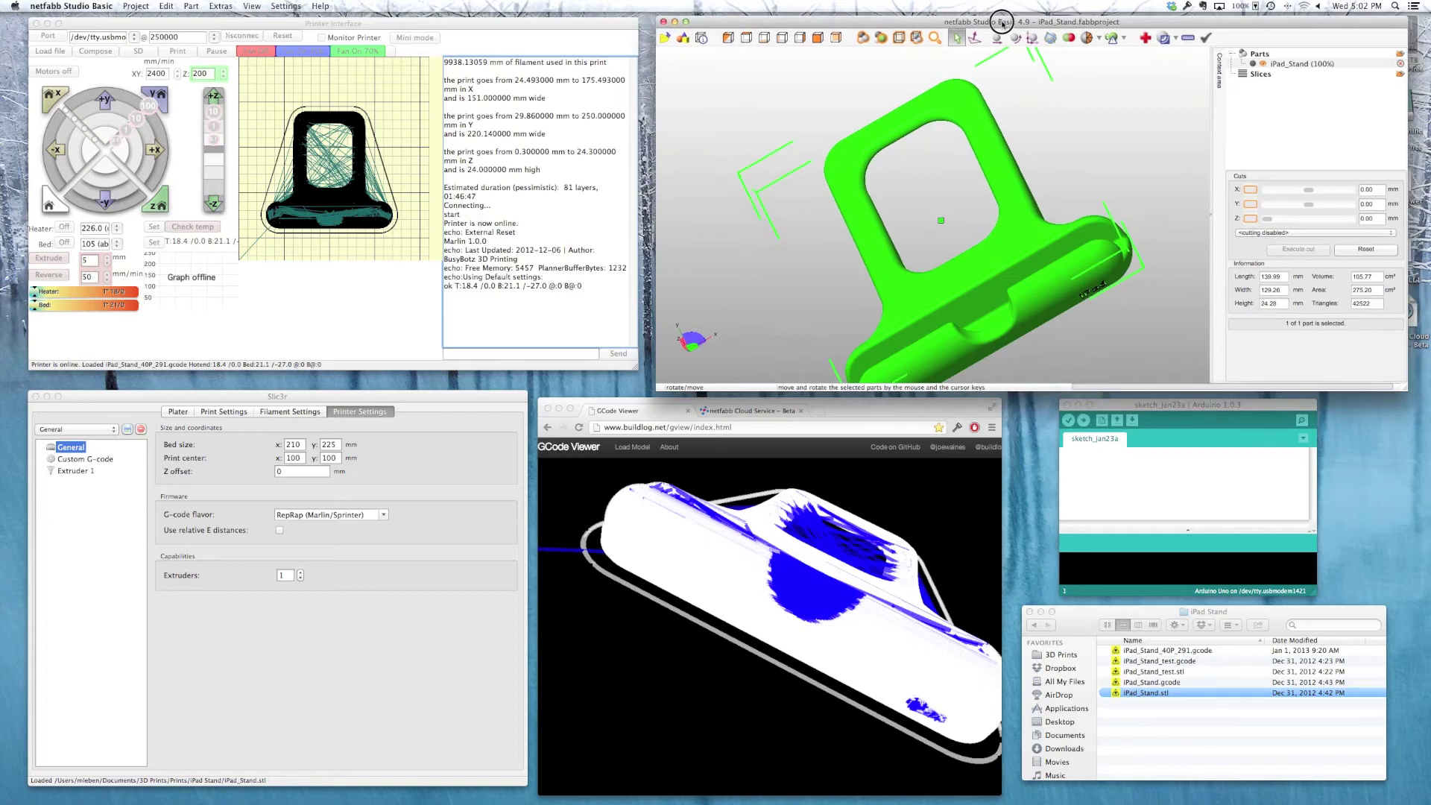
{"action": "left_click", "coordinate": [969, 282]}
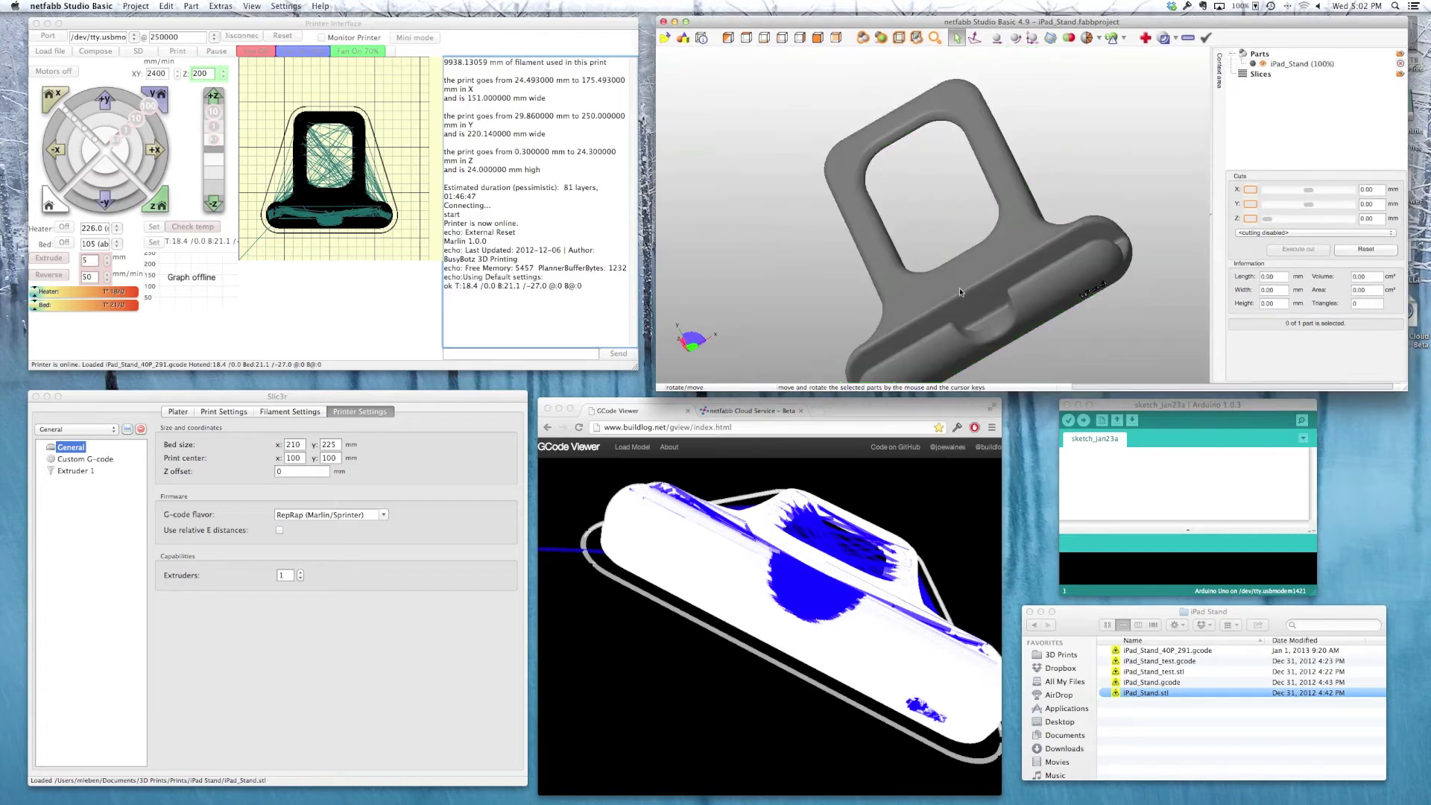
{"action": "left_click", "coordinate": [972, 301]}
{"action": "right_click_drag", "start_coordinate": [1008, 308], "coordinate": [793, 218]}
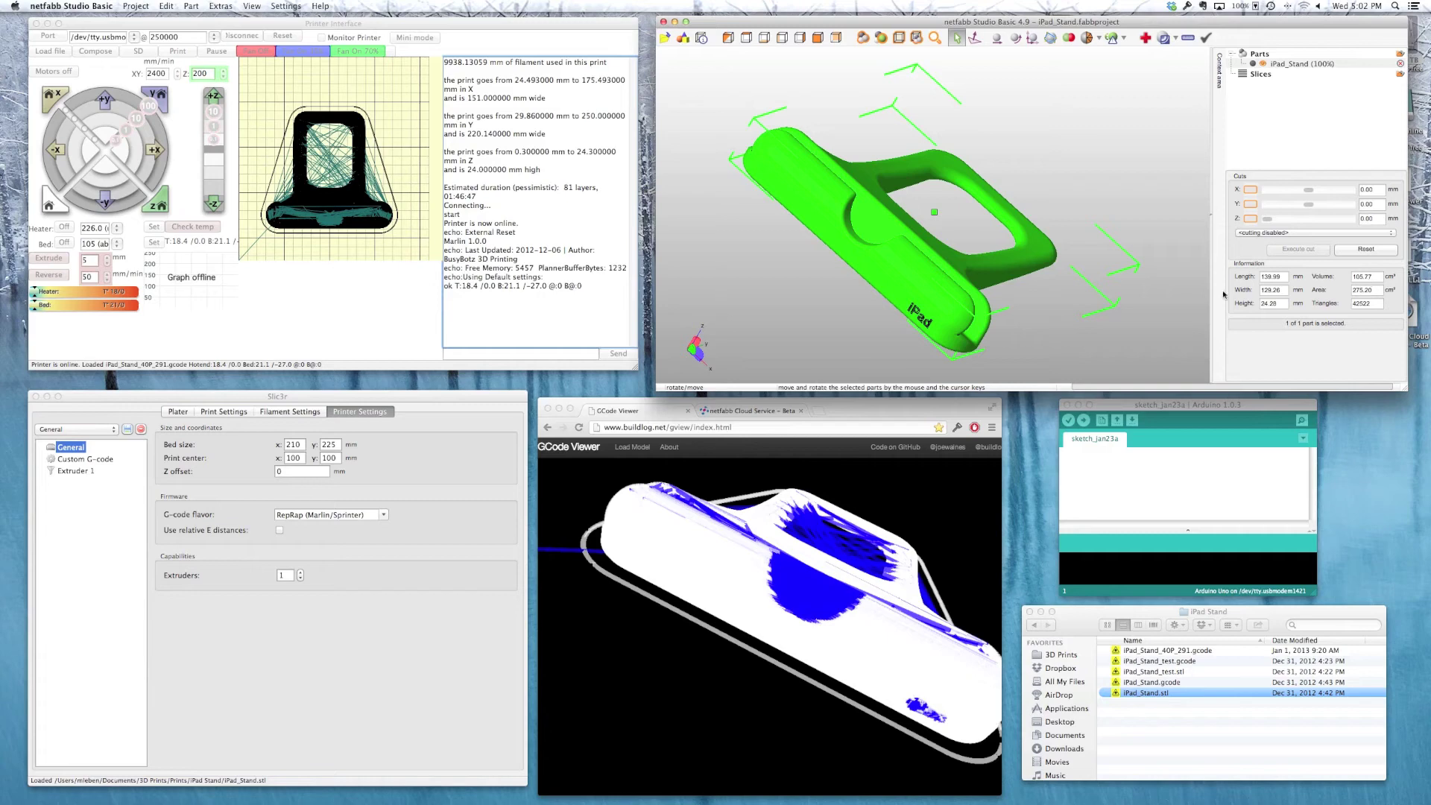
{"action": "right_click_drag", "start_coordinate": [928, 280], "coordinate": [809, 347]}
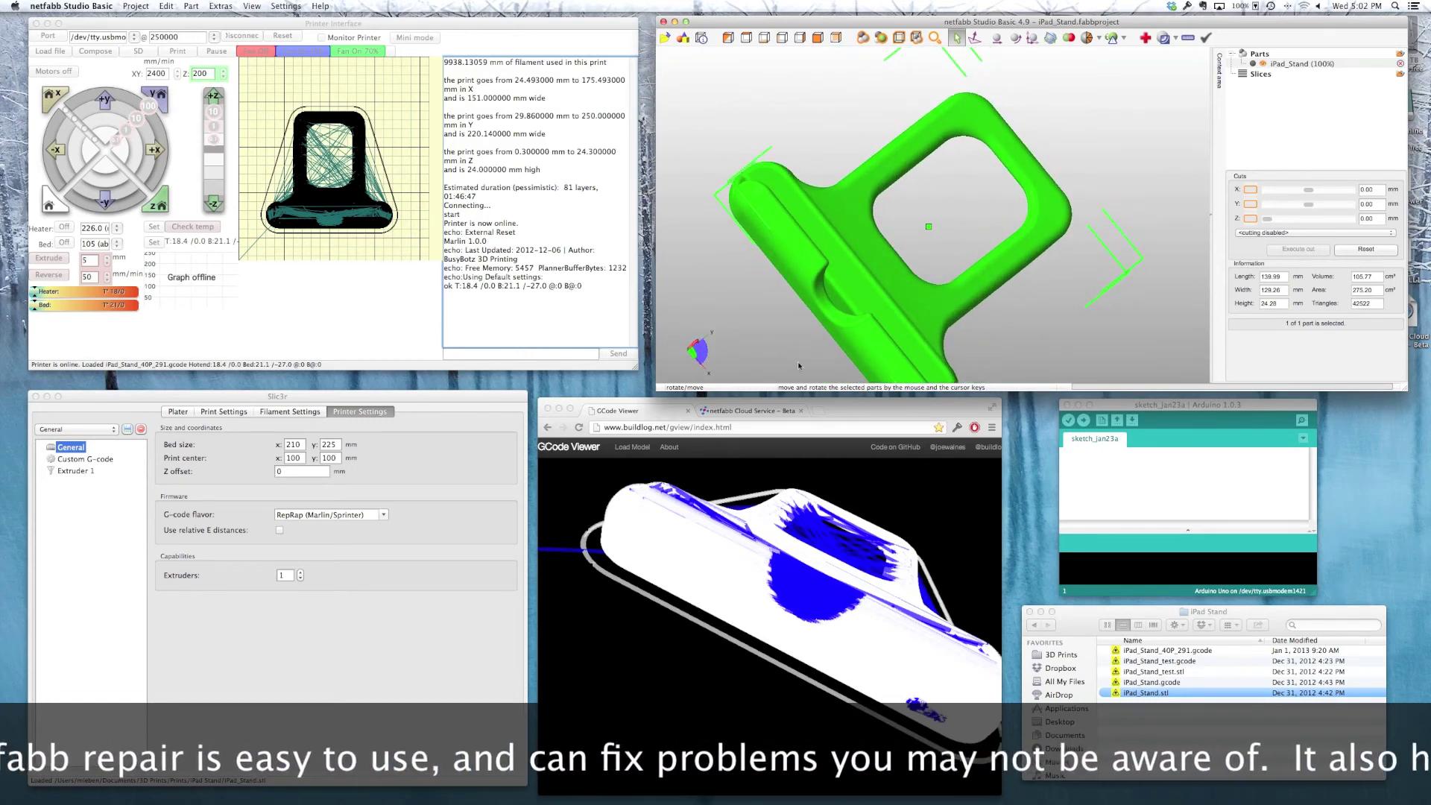
Show the netfabb Cloud Service page in Chrome for web-based STL repair, and bring the Arduino sketch window to the front.
{"action": "left_click", "coordinate": [749, 411]}
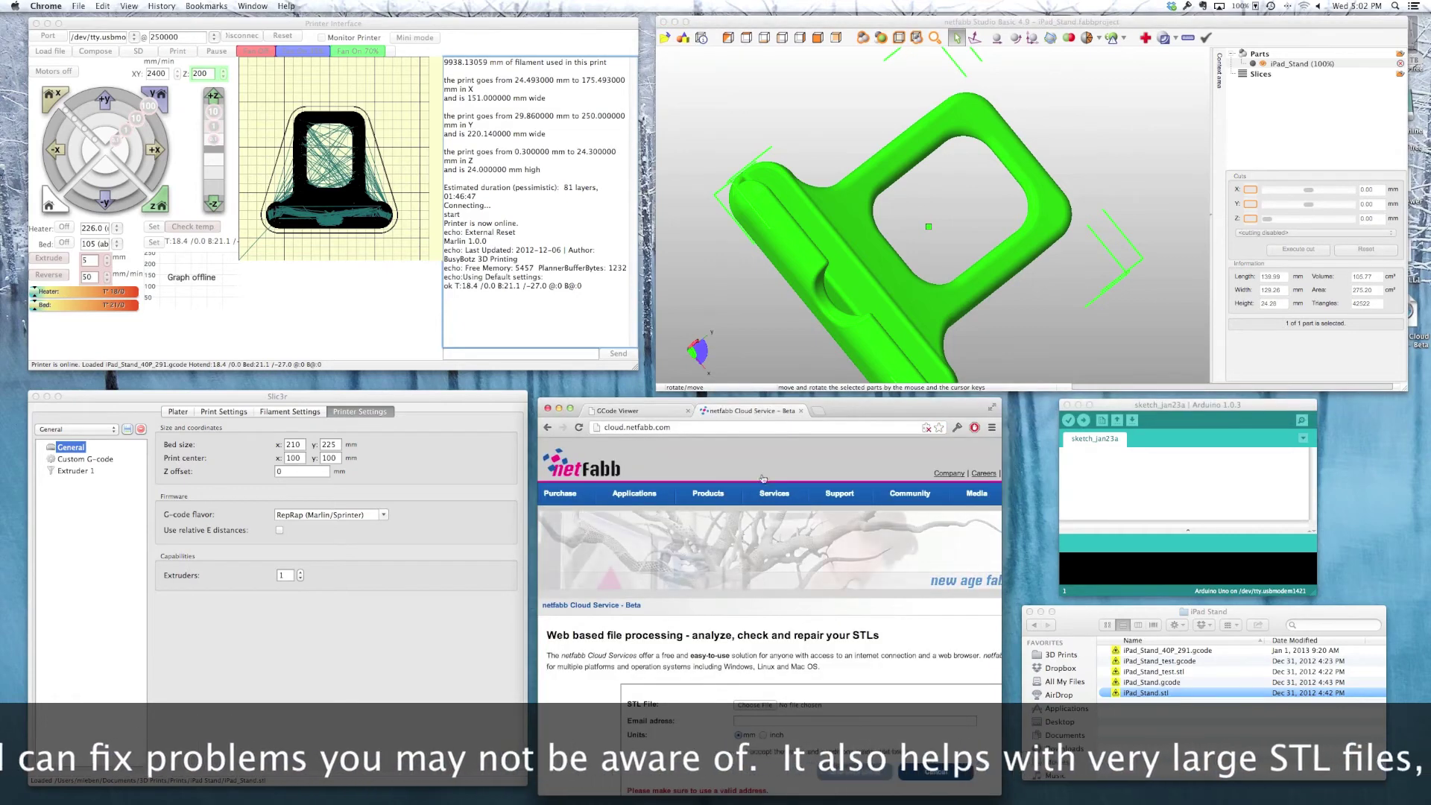
{"action": "mouse_move", "coordinate": [634, 493]}
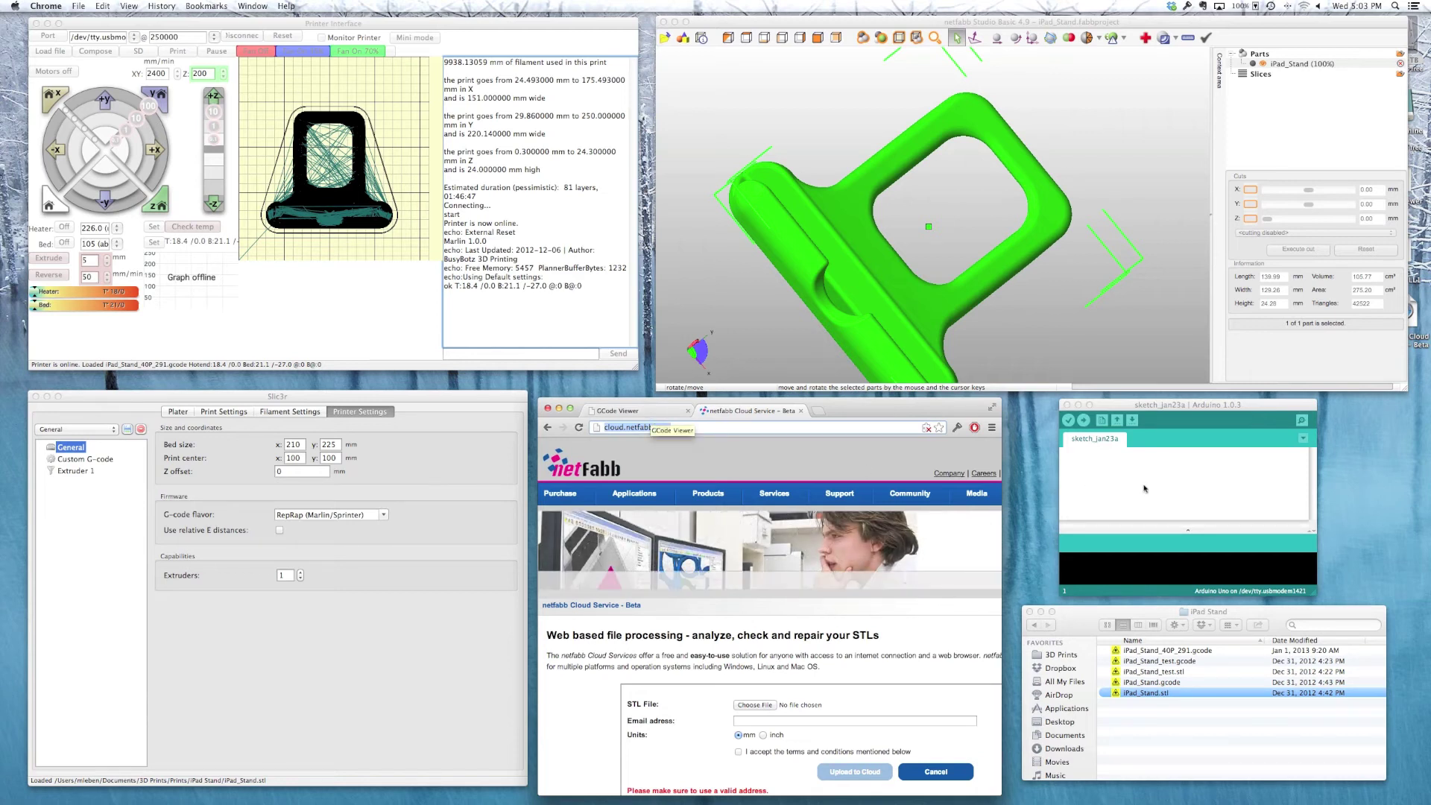
{"action": "left_click", "coordinate": [1158, 406]}
{"action": "left_click_drag", "start_coordinate": [1146, 409], "coordinate": [1156, 407]}
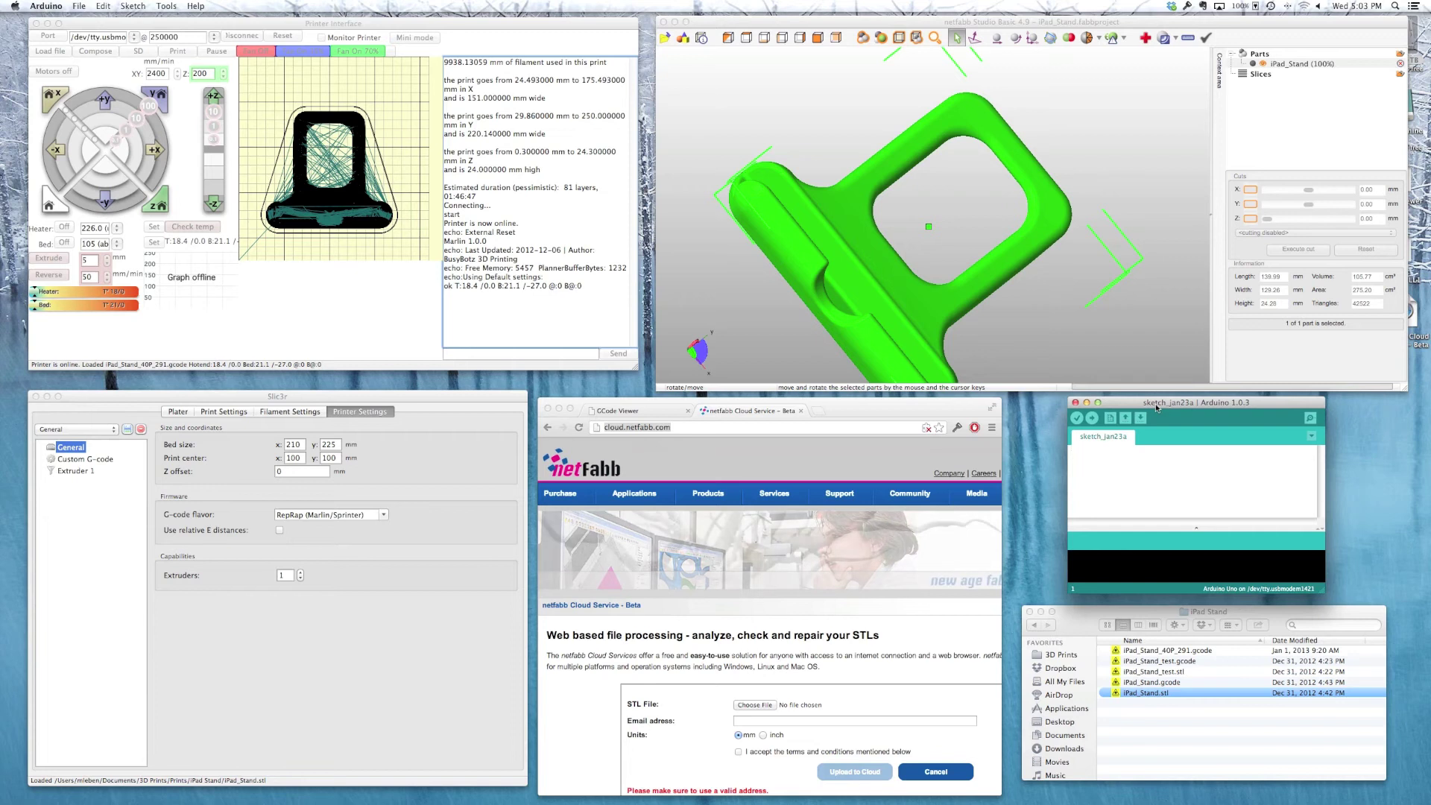
{"action": "left_click_drag", "start_coordinate": [1156, 407], "coordinate": [1149, 412]}
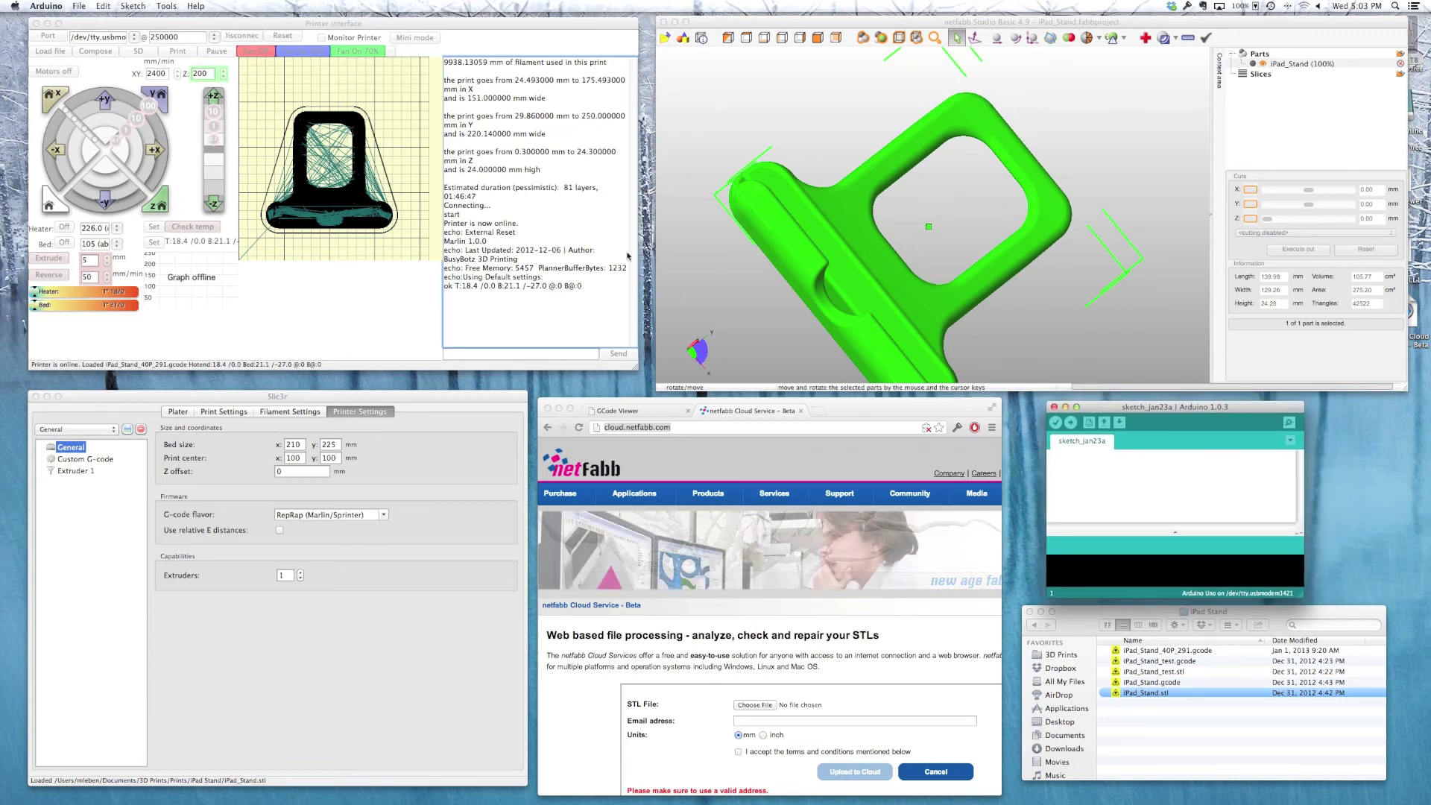
Revisit the Pronterface window, and switch to Slic3r to show the plater with iPad_Stand.stl.
{"action": "left_click", "coordinate": [465, 33]}
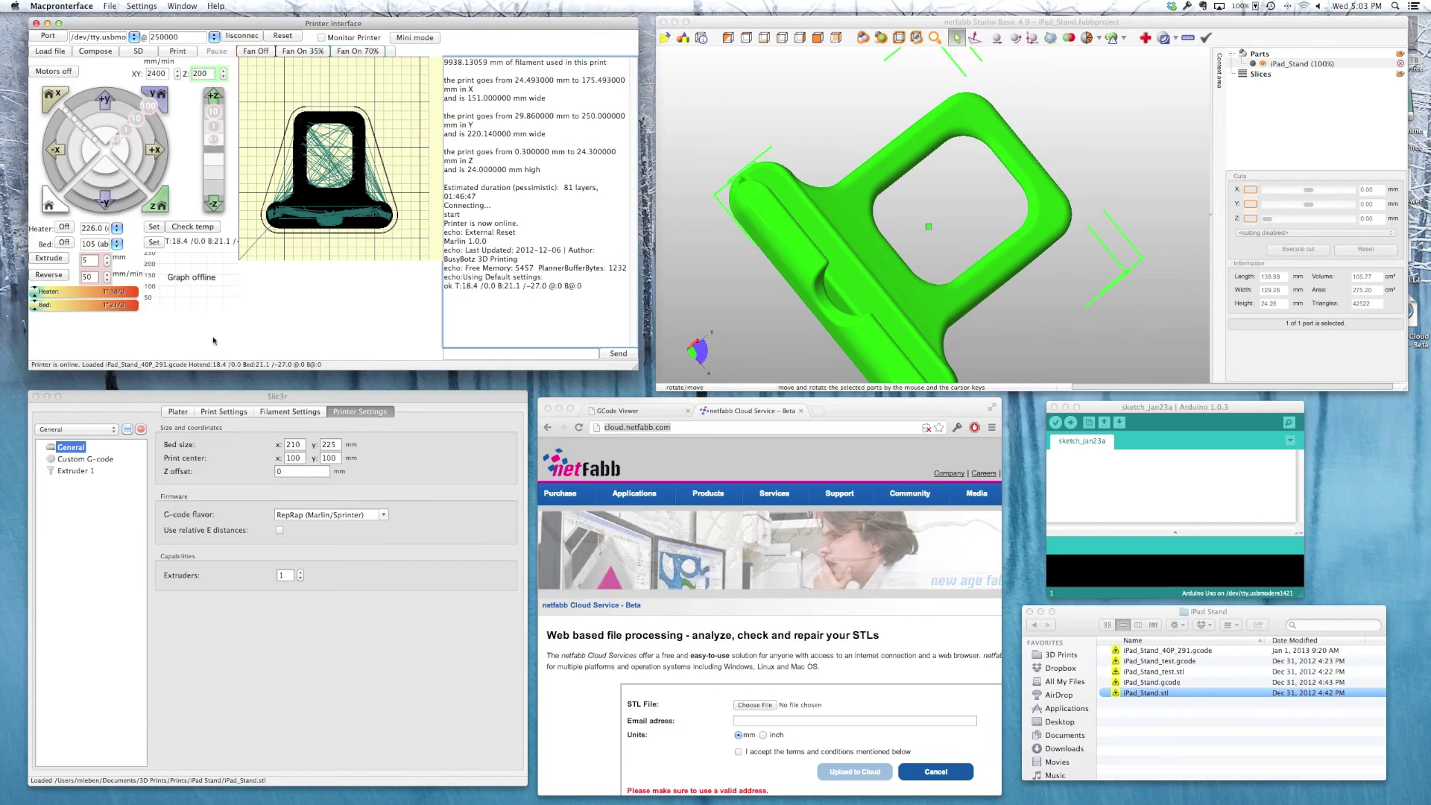
{"action": "left_click", "coordinate": [204, 398]}
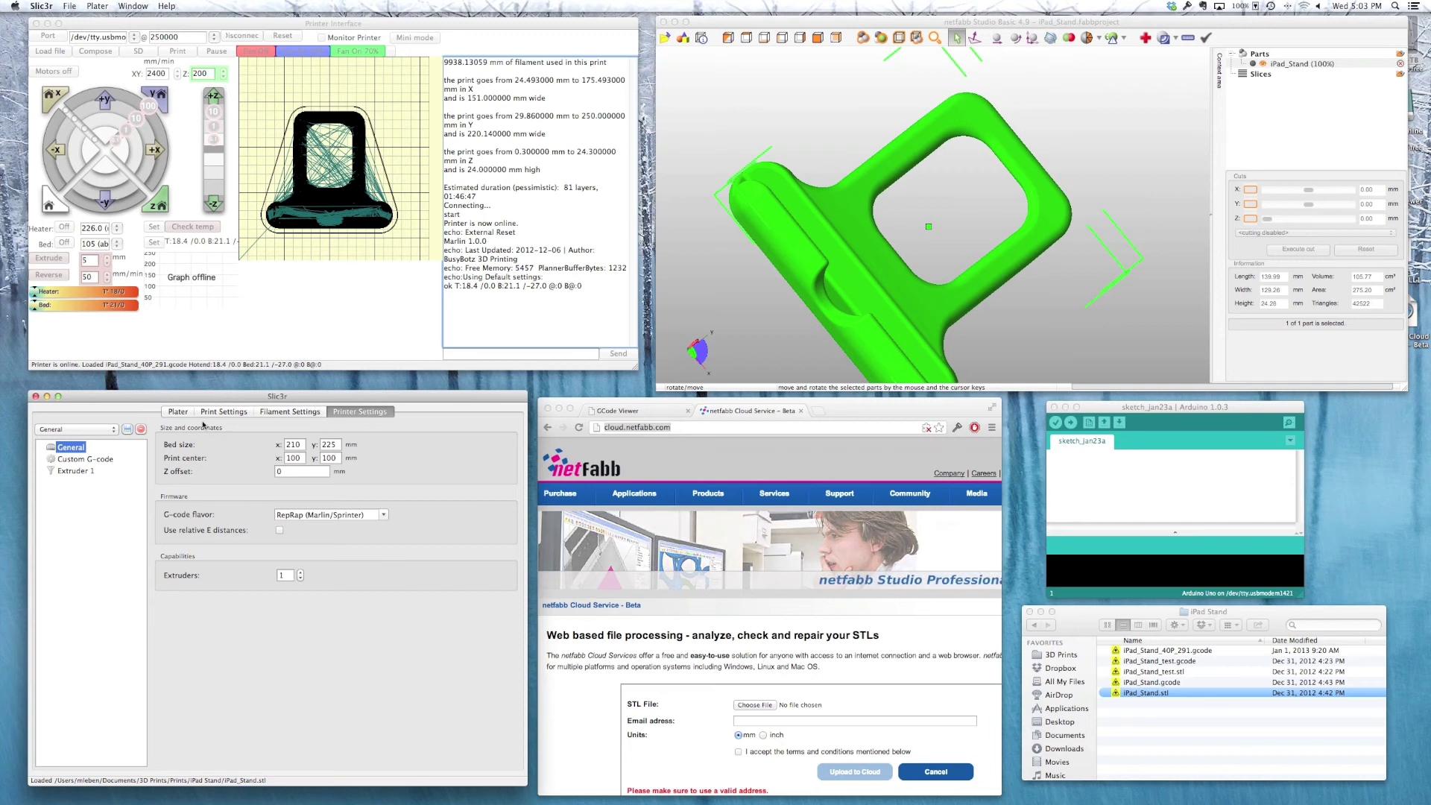
{"action": "left_click", "coordinate": [184, 414]}
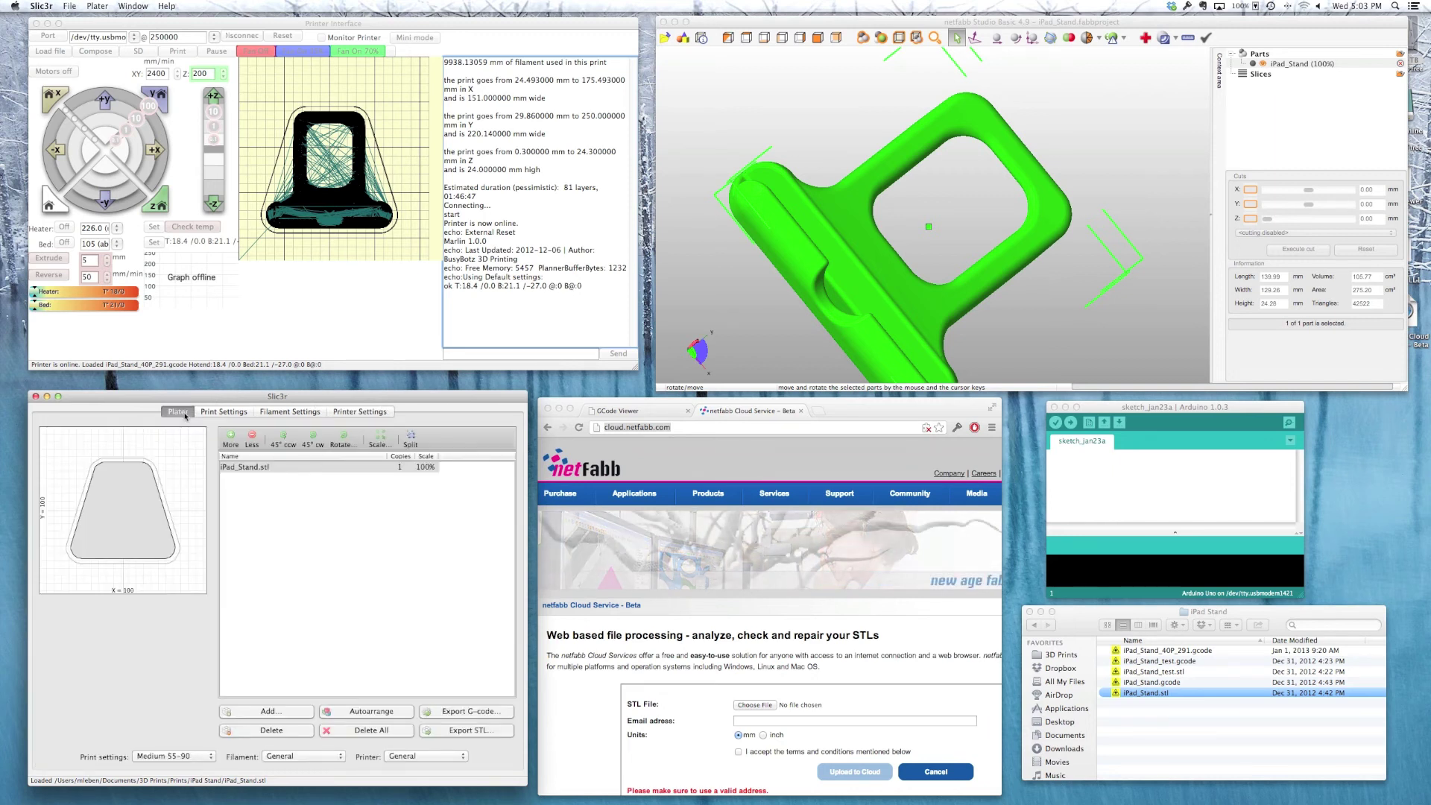